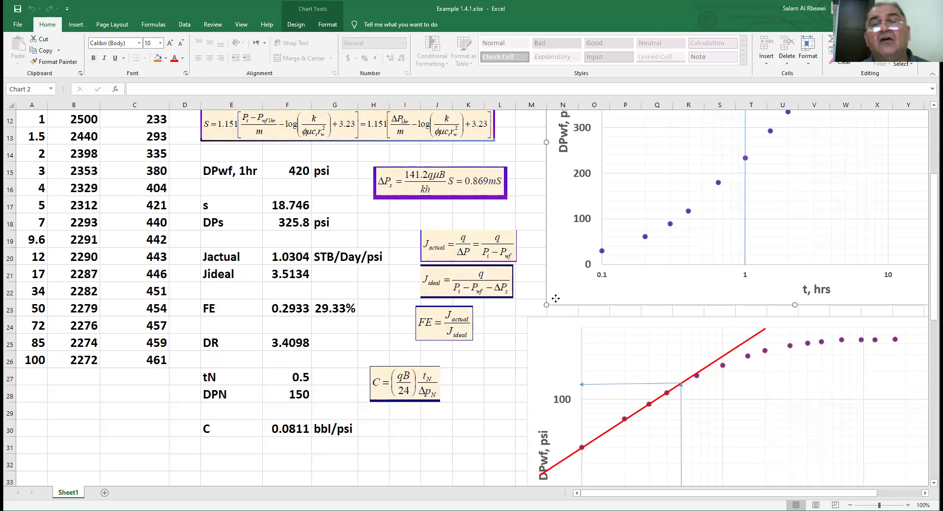
Step: Cut both DPwf plots and the leftover vertical guide line out of the worksheet
{"action": "right_click", "coordinate": [555, 298]}
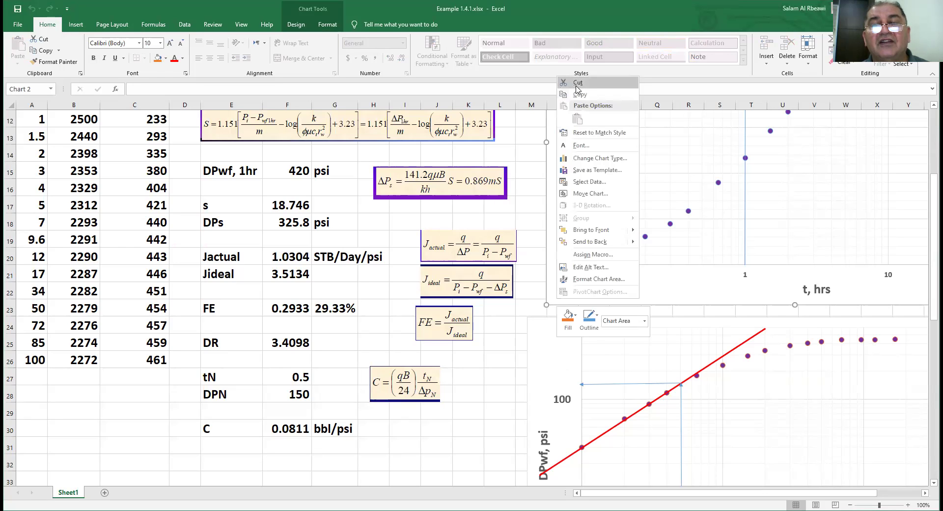
{"action": "left_click", "coordinate": [578, 83]}
{"action": "right_click", "coordinate": [542, 334]}
{"action": "left_click", "coordinate": [564, 118]}
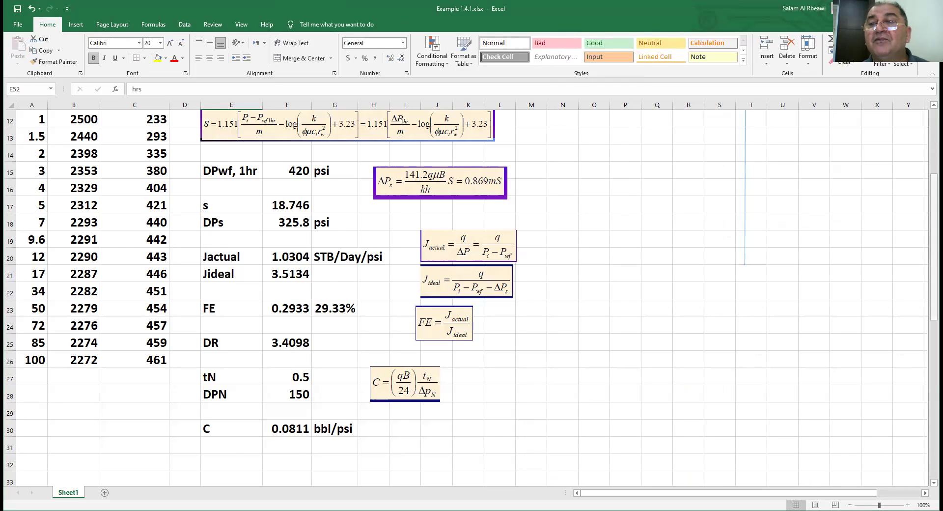
{"action": "left_click_drag", "start_coordinate": [933, 314], "coordinate": [933, 253]}
{"action": "left_click", "coordinate": [746, 284]}
{"action": "right_click", "coordinate": [746, 285]}
{"action": "left_click", "coordinate": [764, 292]}
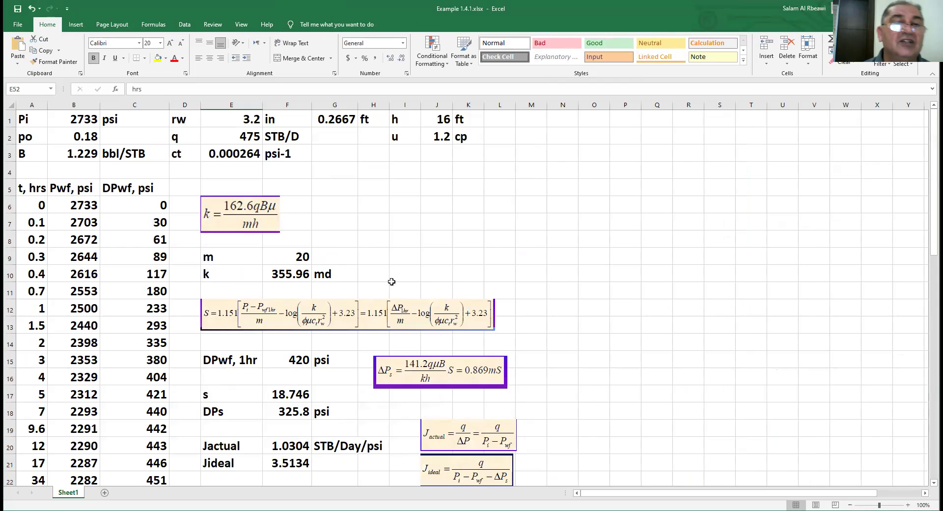
Step: Clear the calculated results in F9:F10, F15:F21 and F23:F30, keeping their labels and units
{"action": "left_click_drag", "start_coordinate": [294, 261], "coordinate": [306, 273]}
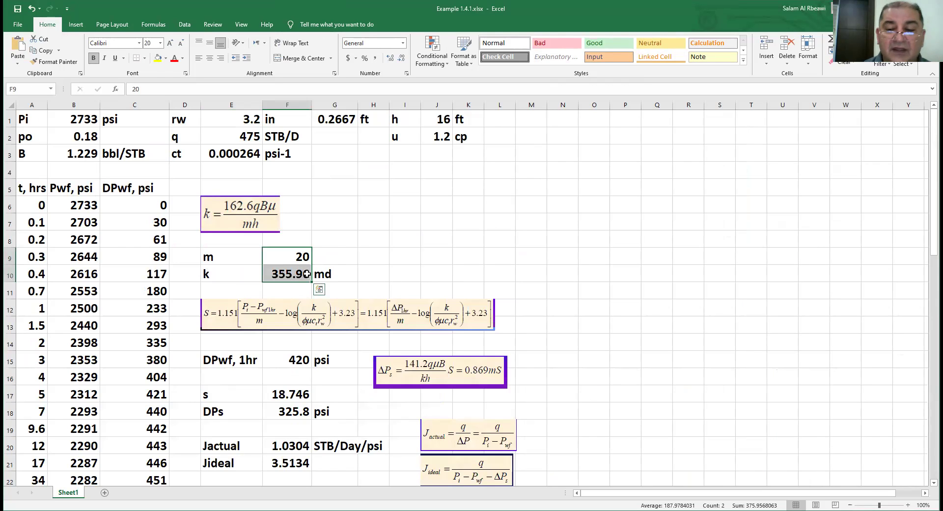
{"action": "key", "text": "Delete"}
{"action": "left_click_drag", "start_coordinate": [291, 361], "coordinate": [285, 463]}
{"action": "key", "text": "Delete"}
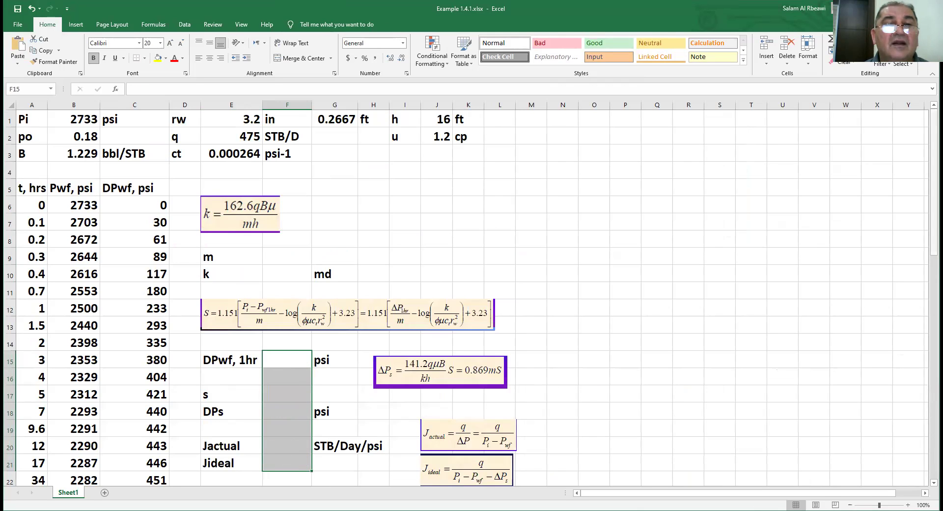
{"action": "scroll", "coordinate": [605, 268], "scroll_direction": "down", "scroll_amount": 7}
{"action": "left_click_drag", "start_coordinate": [292, 121], "coordinate": [285, 239]}
{"action": "key", "text": "Delete"}
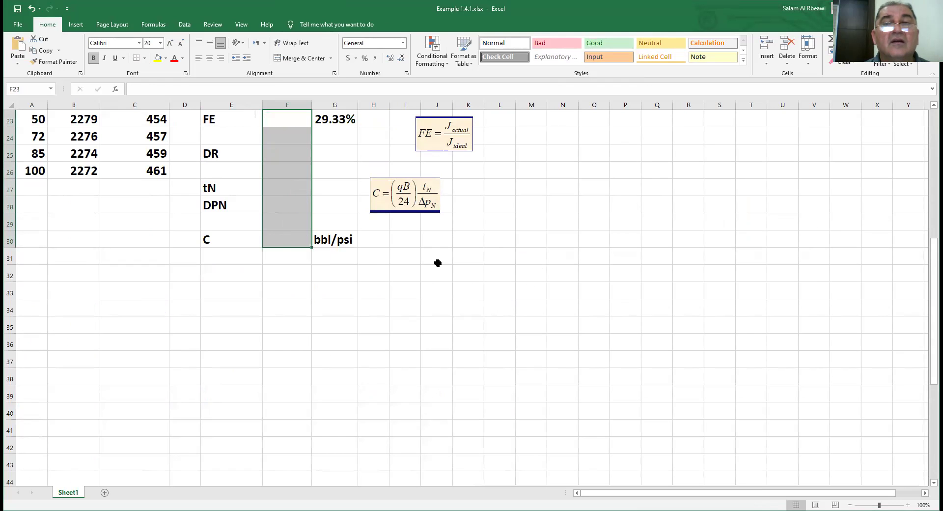
Step: Clear the DPwf column, including its header, from C5 down to the last data row
{"action": "left_click_drag", "start_coordinate": [933, 270], "coordinate": [933, 209]}
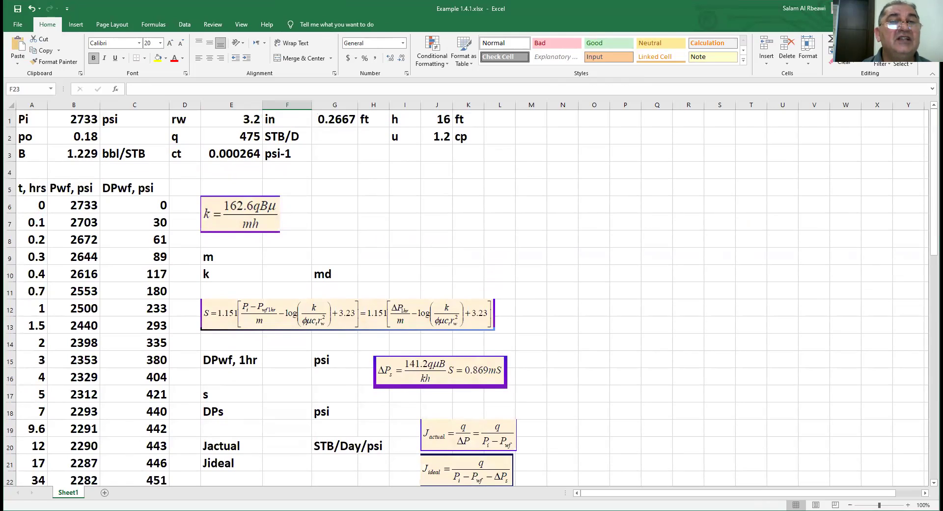
{"action": "left_click", "coordinate": [129, 191]}
{"action": "left_click_drag", "start_coordinate": [133, 189], "coordinate": [133, 488]}
{"action": "key", "text": "Delete"}
{"action": "scroll", "coordinate": [471, 295], "scroll_direction": "up", "scroll_amount": 3}
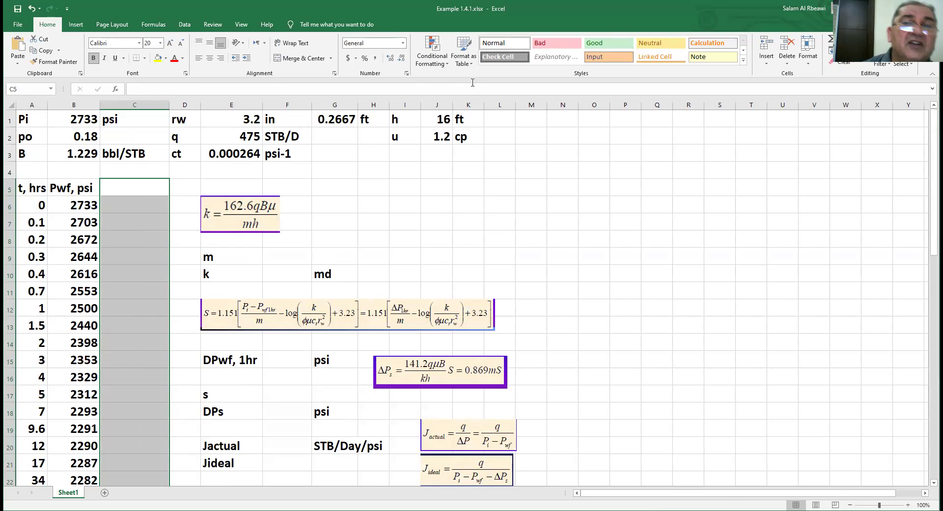
Step: Autofit column A to its time values and review the time and pressure data in A5:B26 and the flow rate
{"action": "left_click", "coordinate": [514, 57]}
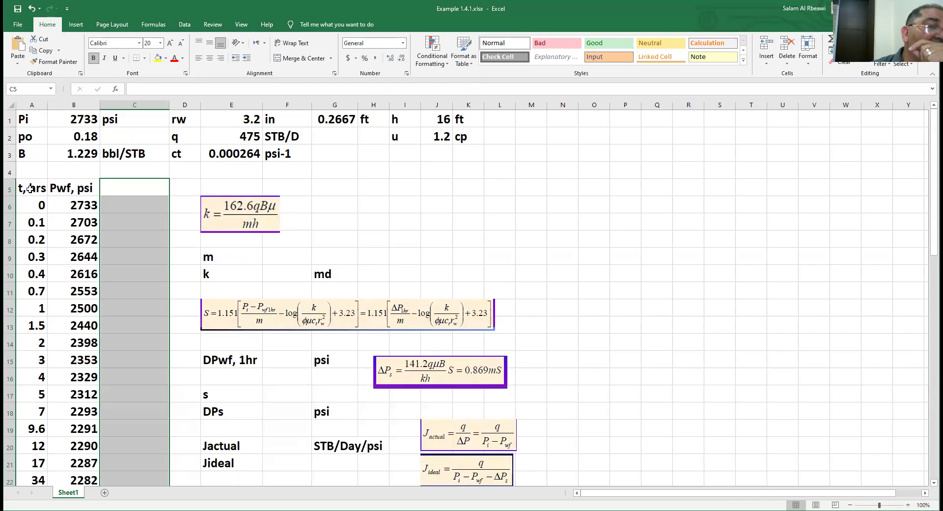
{"action": "double_click", "coordinate": [48, 107]}
{"action": "left_click_drag", "start_coordinate": [37, 189], "coordinate": [96, 446]}
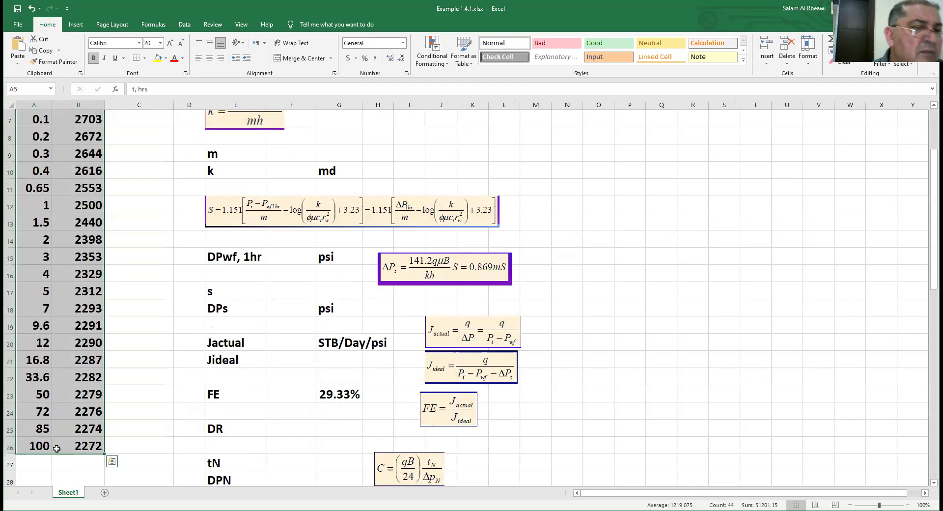
{"action": "left_click", "coordinate": [40, 447]}
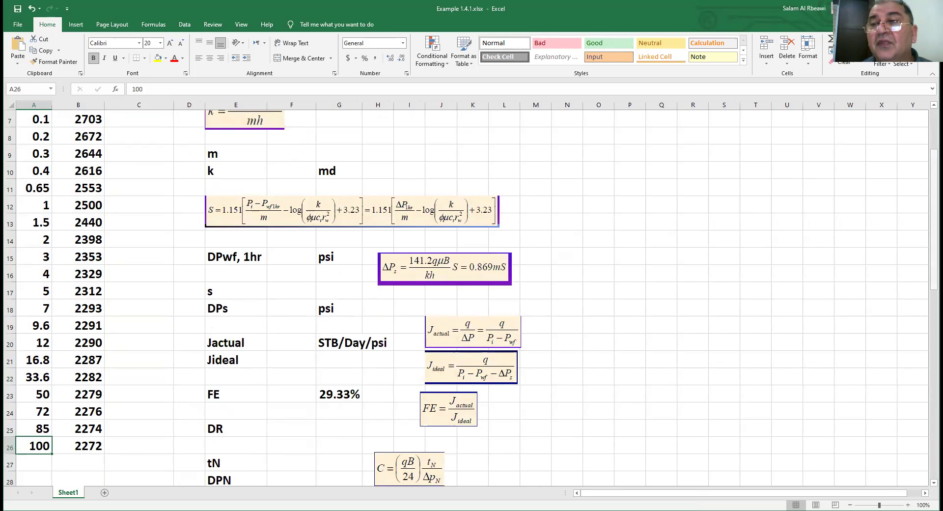
{"action": "scroll", "coordinate": [933, 216], "scroll_direction": "up", "scroll_amount": 2}
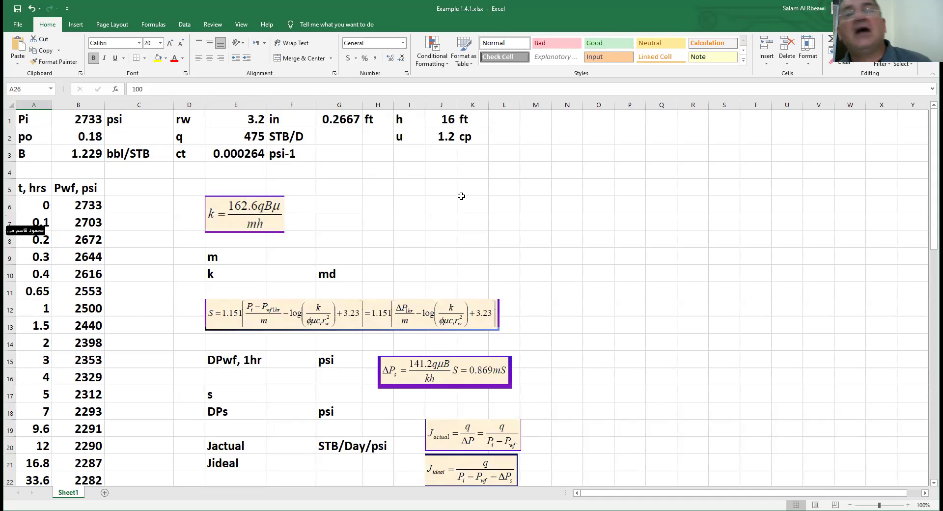
{"action": "left_click", "coordinate": [479, 193]}
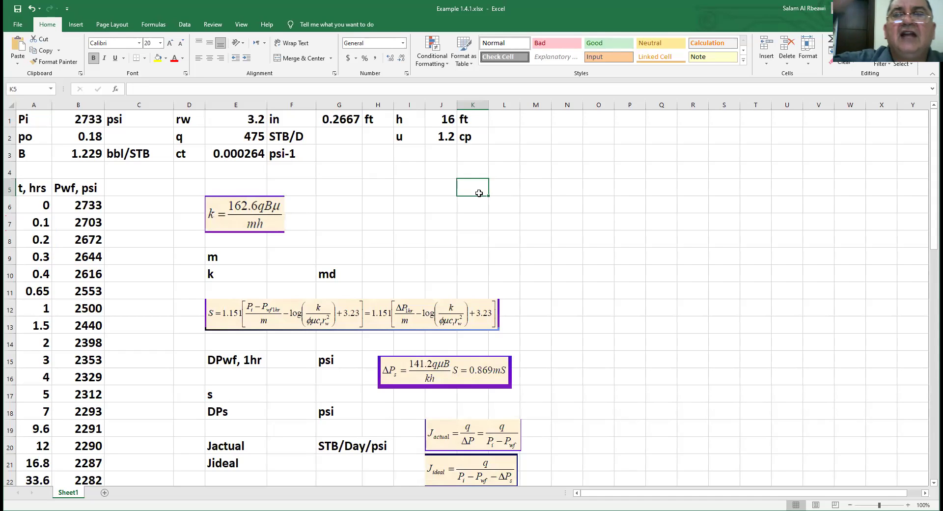
{"action": "left_click", "coordinate": [244, 139]}
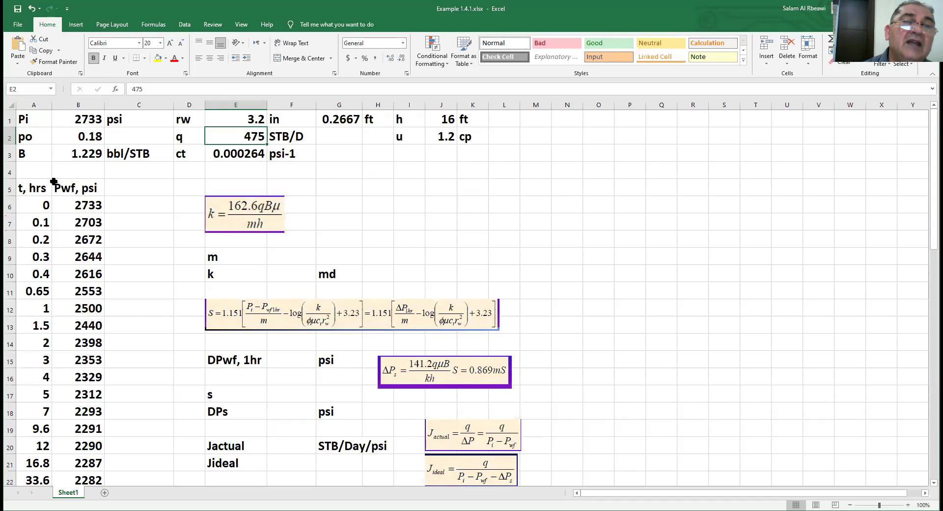
Step: Enter the header "DPwf, psi" in C5
{"action": "left_click", "coordinate": [118, 189]}
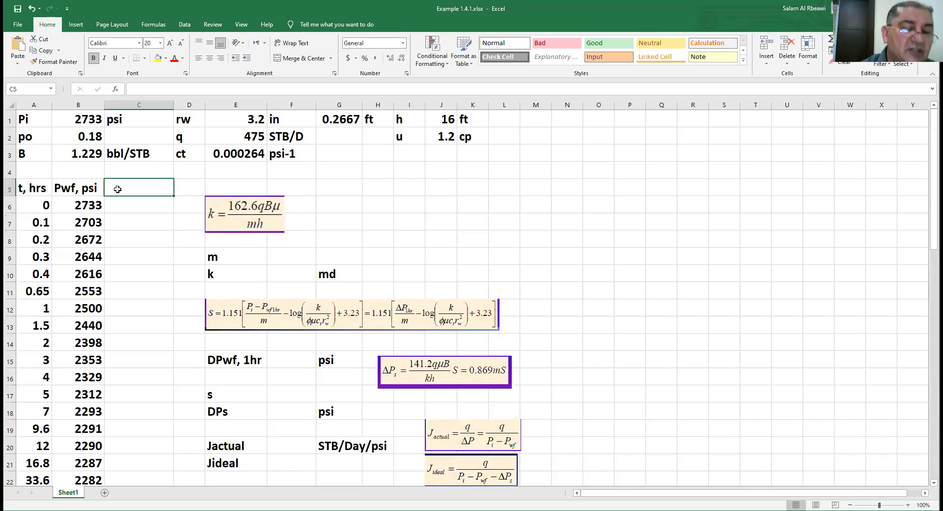
{"action": "type", "text": "DPwf, psi"}
{"action": "key", "text": "Return"}
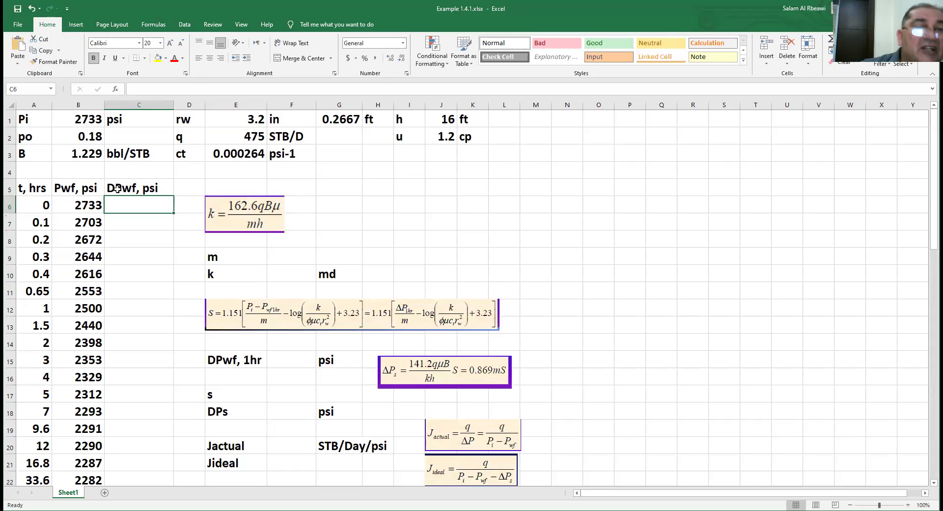
Step: Calculate the pressure drop in C6 with =$B$1-B6 and fill the formula down to C26
{"action": "type", "text": "="}
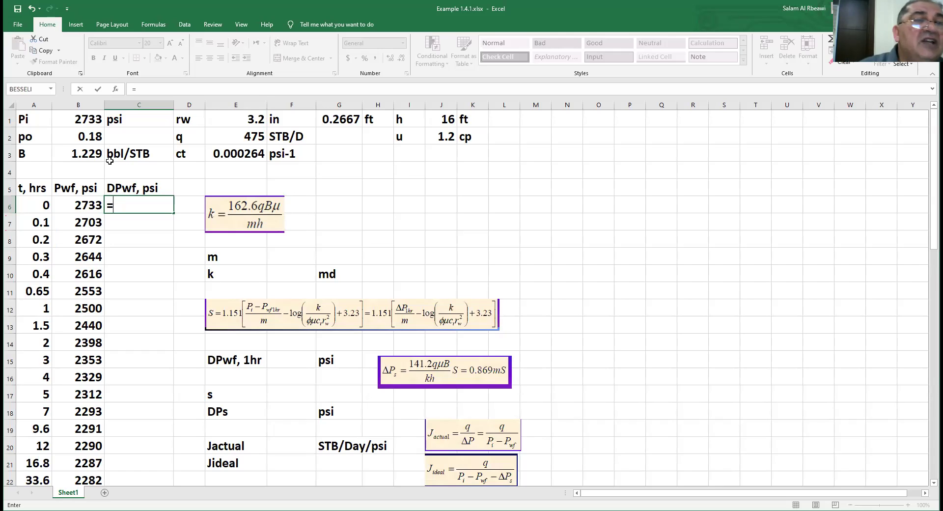
{"action": "left_click", "coordinate": [74, 117]}
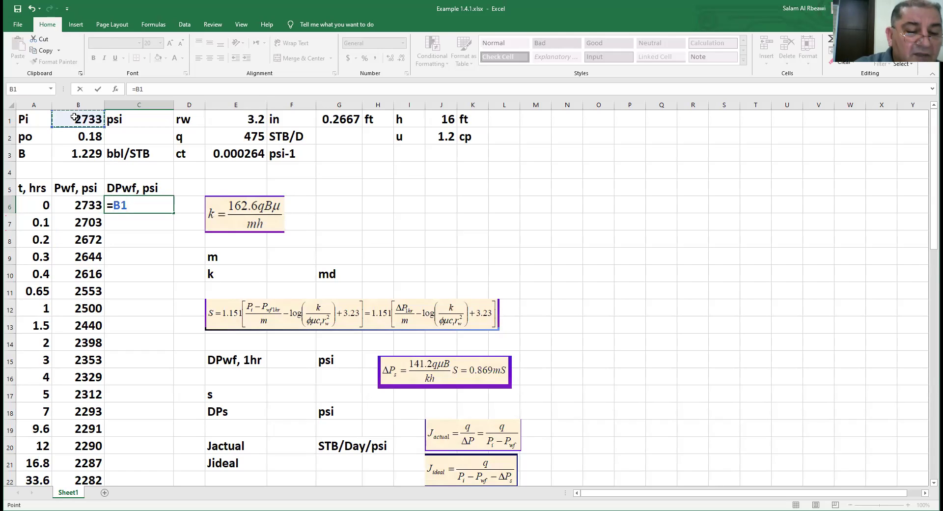
{"action": "key", "text": "F4"}
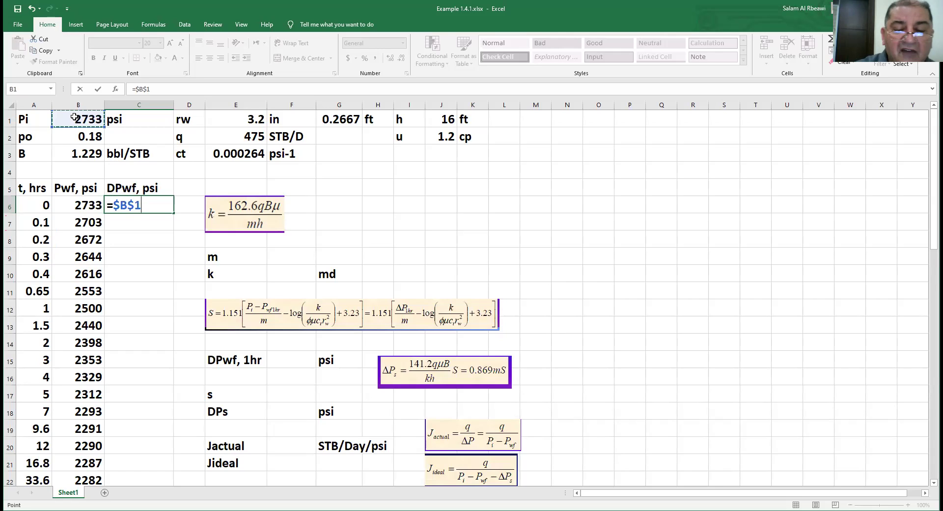
{"action": "type", "text": "-"}
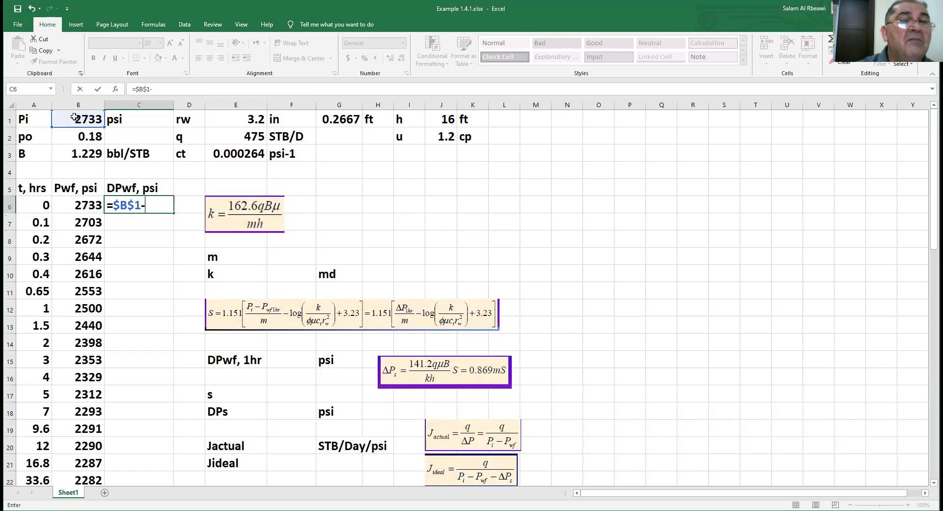
{"action": "left_click", "coordinate": [76, 212]}
{"action": "left_click", "coordinate": [158, 206]}
{"action": "double_click", "coordinate": [174, 214]}
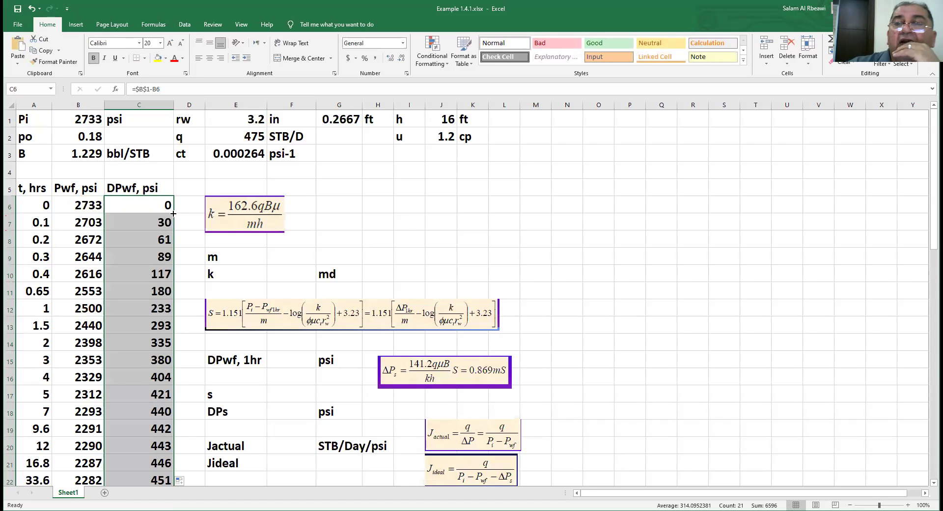
Step: Insert a markers-only scatter chart from the pressure-drop values and place it in the empty area beside the formulas
{"action": "left_click", "coordinate": [77, 25]}
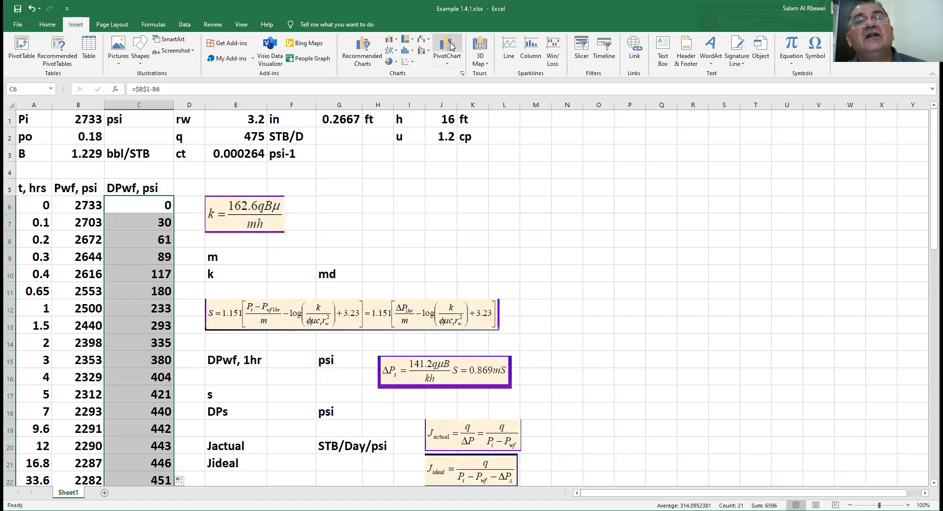
{"action": "left_click", "coordinate": [408, 63]}
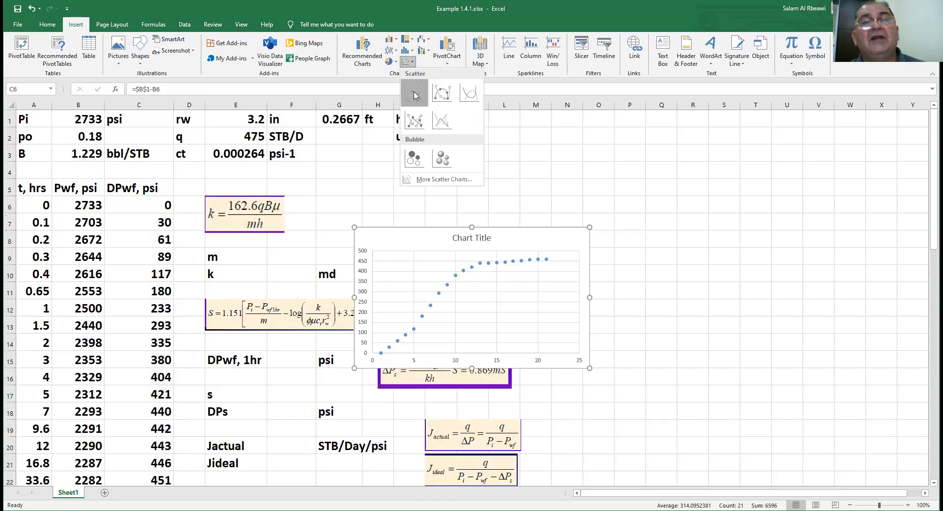
{"action": "left_click", "coordinate": [416, 96]}
{"action": "left_click_drag", "start_coordinate": [575, 215], "coordinate": [670, 242]}
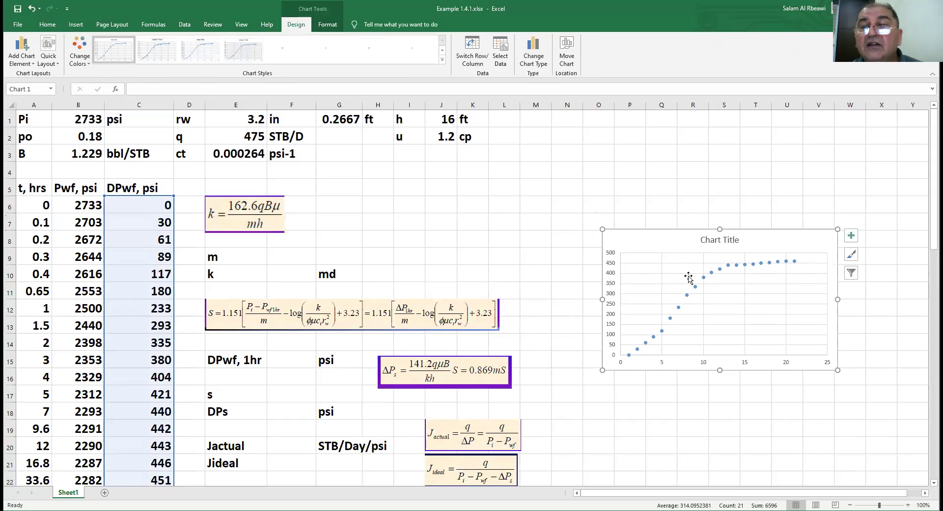
Step: Delete the automatically plotted series from the scatter chart and enlarge the empty chart frame
{"action": "left_click", "coordinate": [695, 290]}
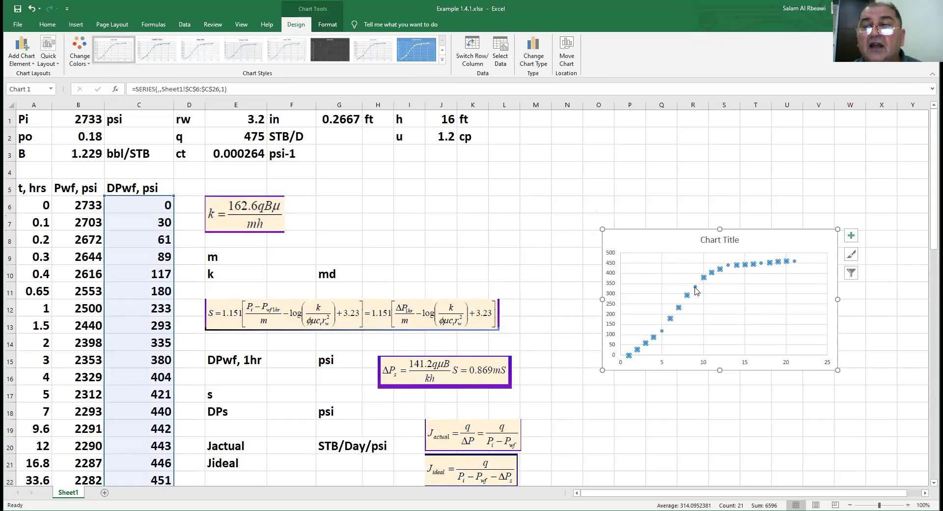
{"action": "key", "text": "Delete"}
{"action": "left_click_drag", "start_coordinate": [838, 229], "coordinate": [898, 169]}
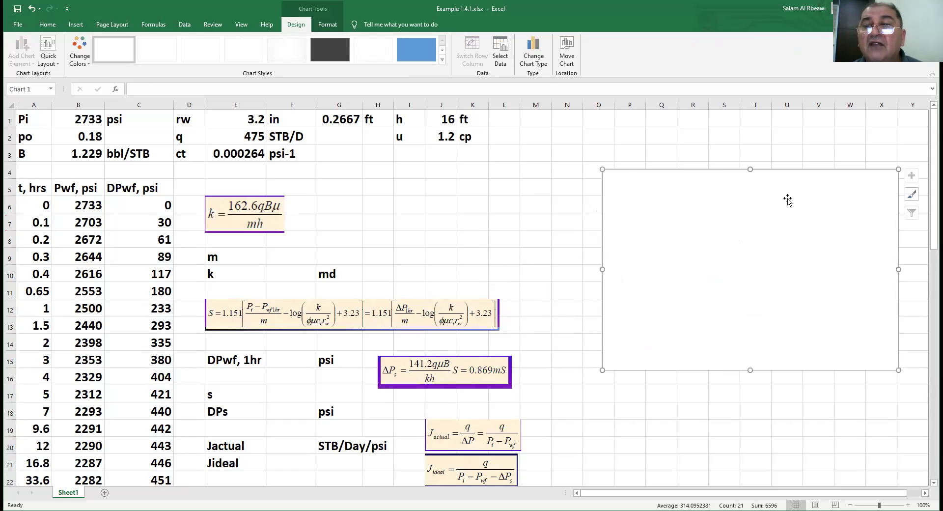
Step: Add a new data series to the chart with the times in A6:A26 as its X values
{"action": "right_click", "coordinate": [787, 197]}
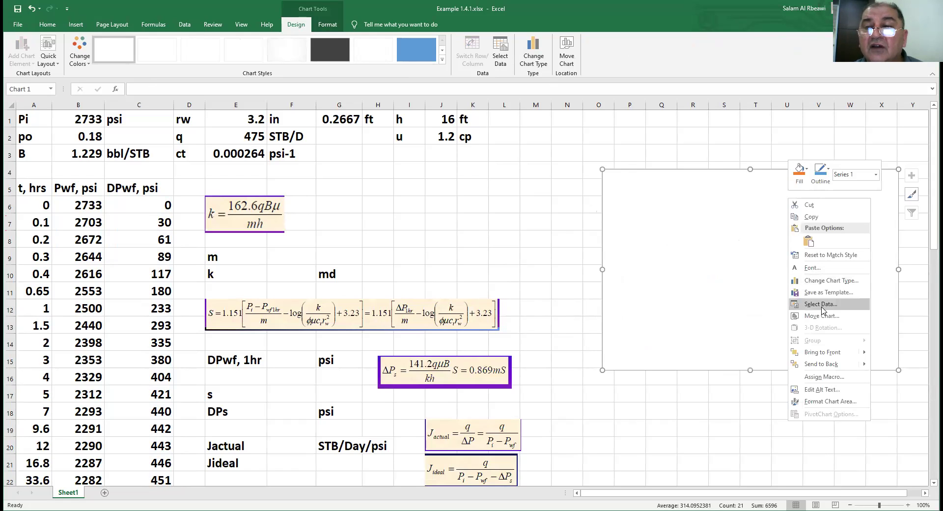
{"action": "left_click", "coordinate": [820, 304]}
{"action": "left_click", "coordinate": [287, 220]}
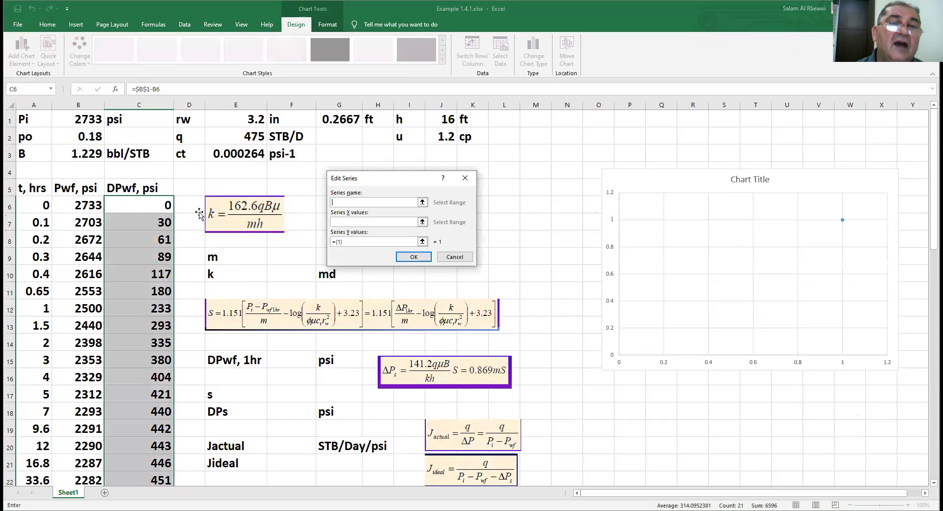
{"action": "left_click", "coordinate": [422, 222]}
{"action": "left_click", "coordinate": [29, 204]}
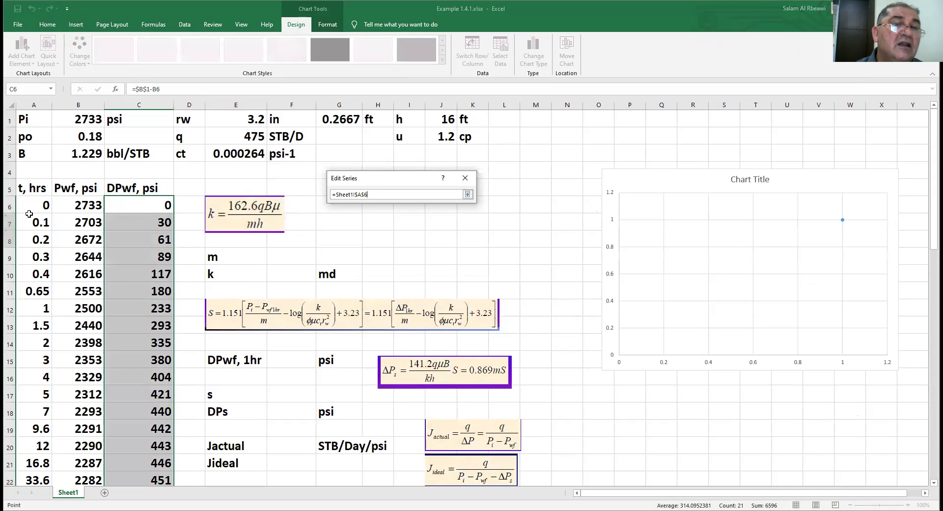
{"action": "left_click_drag", "start_coordinate": [30, 214], "coordinate": [34, 444]}
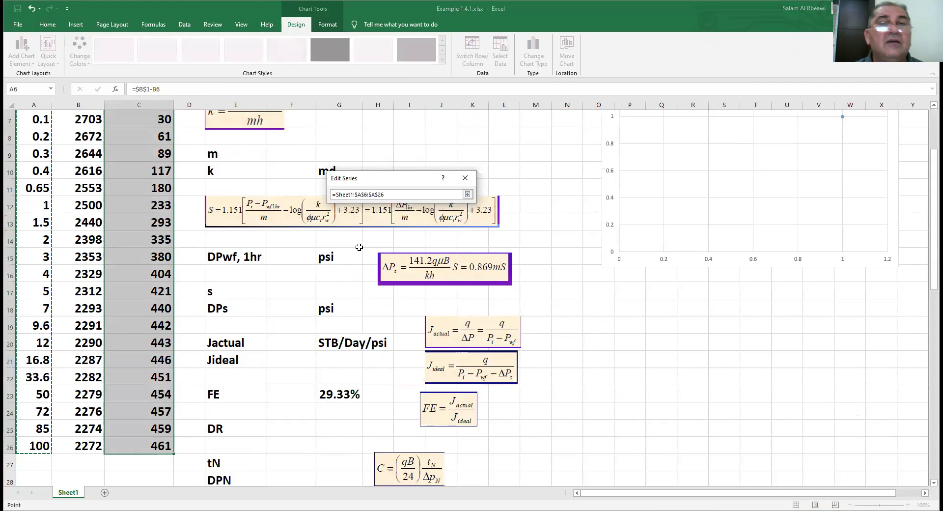
{"action": "left_click", "coordinate": [467, 194]}
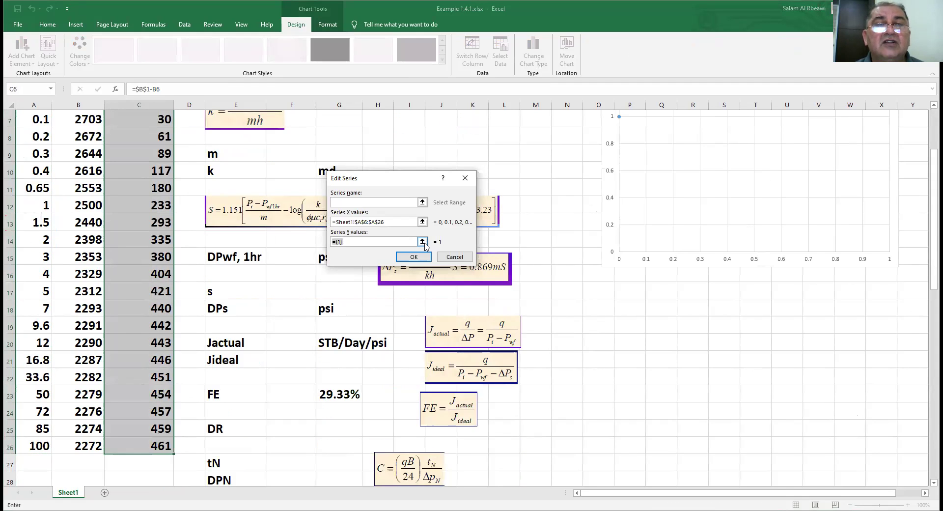
Step: Set the series Y values to the pressure drops in C6:C26 and apply the chart's data source
{"action": "left_click", "coordinate": [467, 242]}
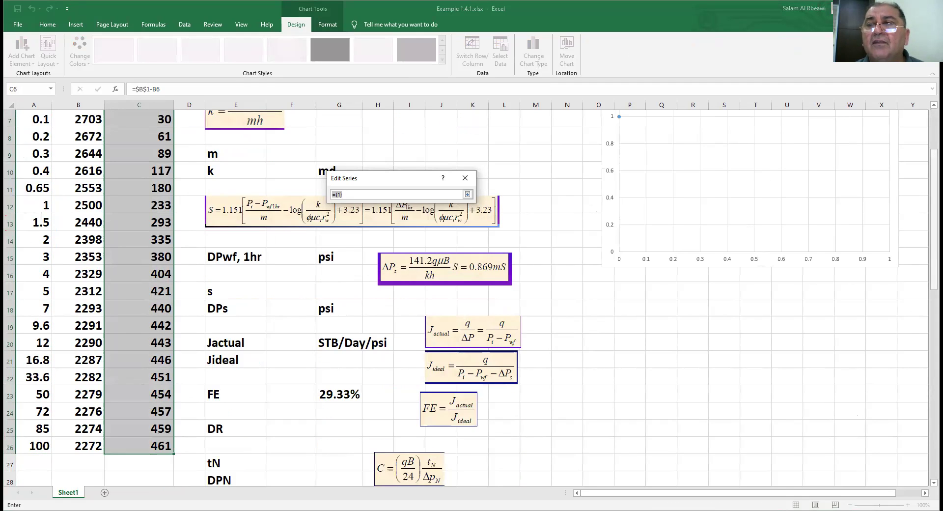
{"action": "scroll", "coordinate": [472, 295], "scroll_direction": "up", "scroll_amount": 2}
{"action": "left_click_drag", "start_coordinate": [147, 207], "coordinate": [146, 484]}
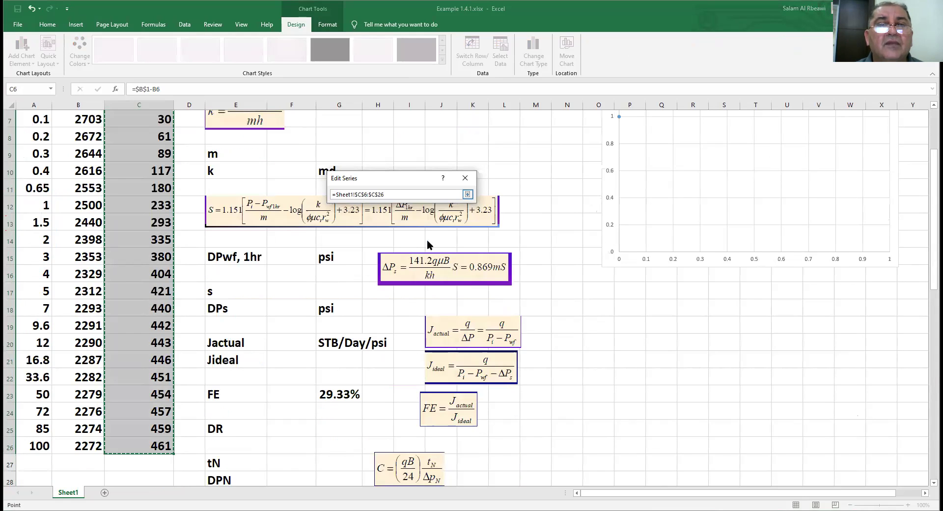
{"action": "left_click", "coordinate": [418, 256]}
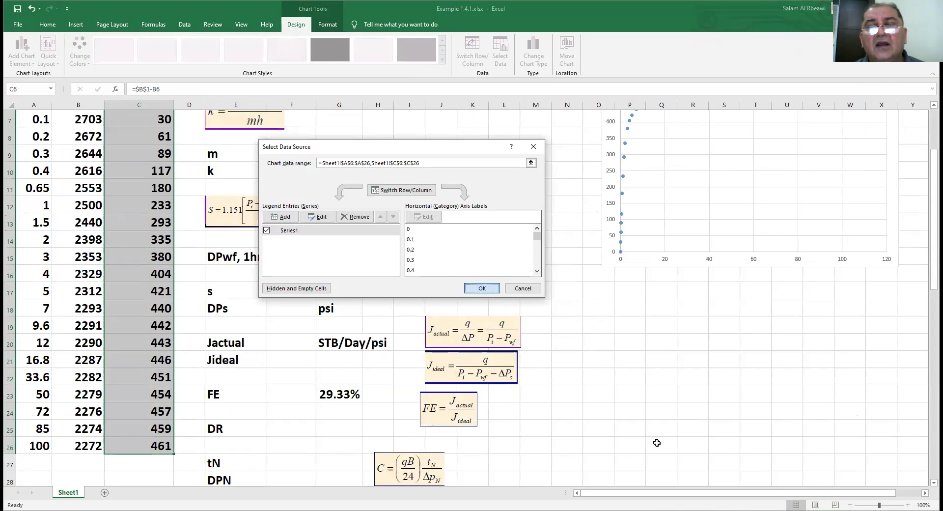
{"action": "key", "text": "Return"}
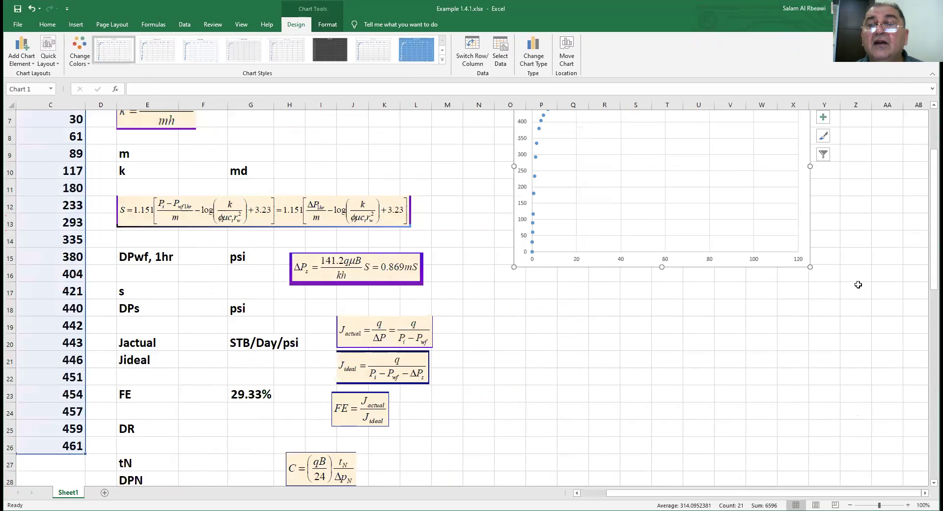
Step: Switch the chart's horizontal time axis to a base-10 logarithmic scale
{"action": "left_click_drag", "start_coordinate": [933, 273], "coordinate": [933, 236]}
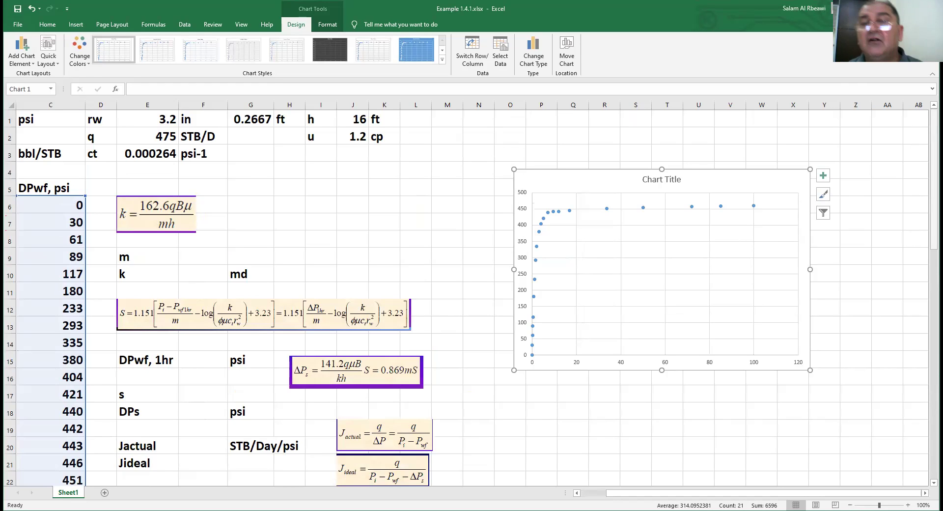
{"action": "left_click", "coordinate": [575, 362]}
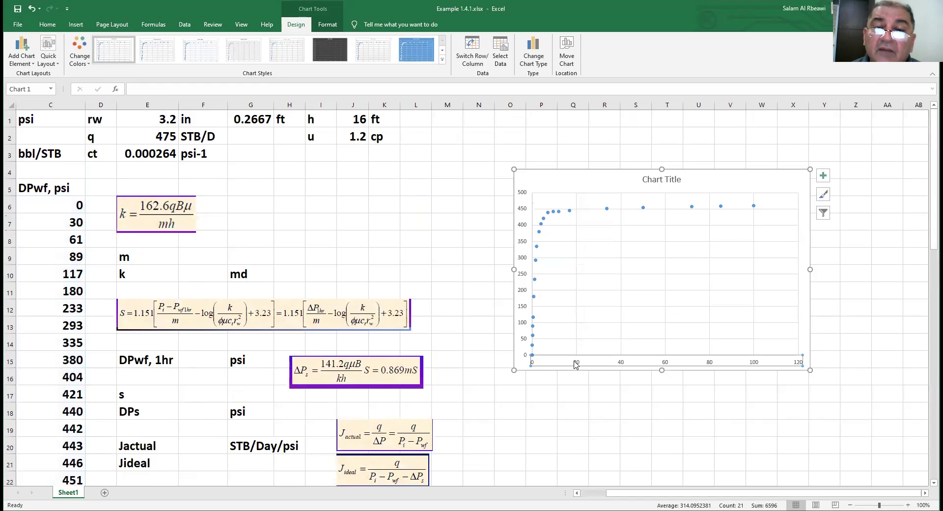
{"action": "right_click", "coordinate": [575, 362]}
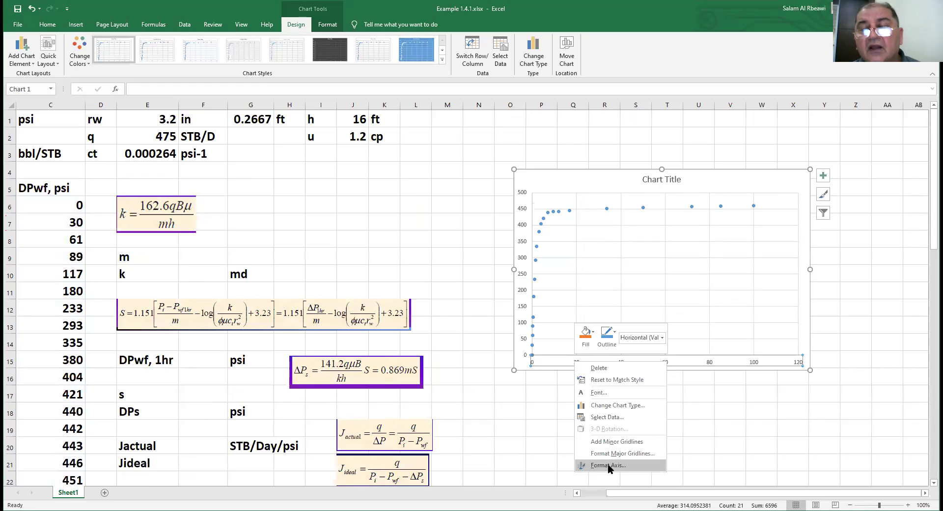
{"action": "key", "text": "Return"}
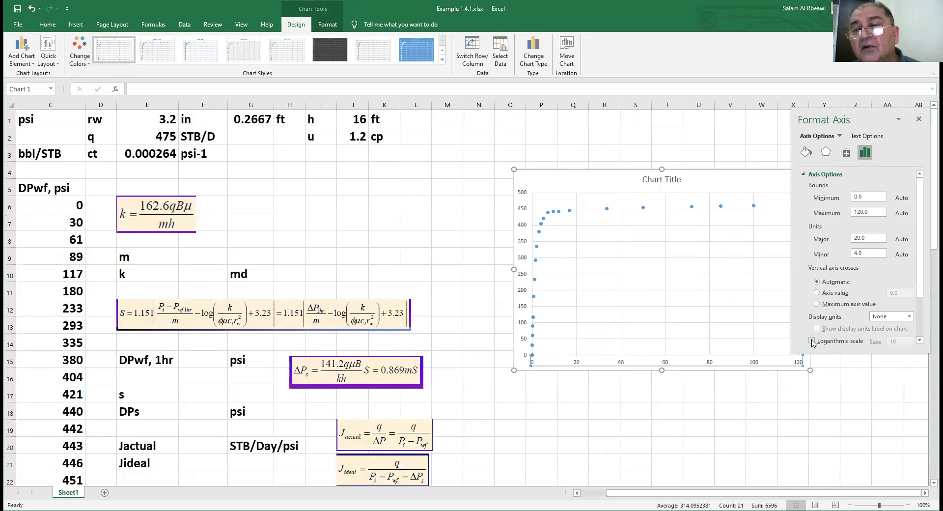
{"action": "left_click", "coordinate": [812, 340]}
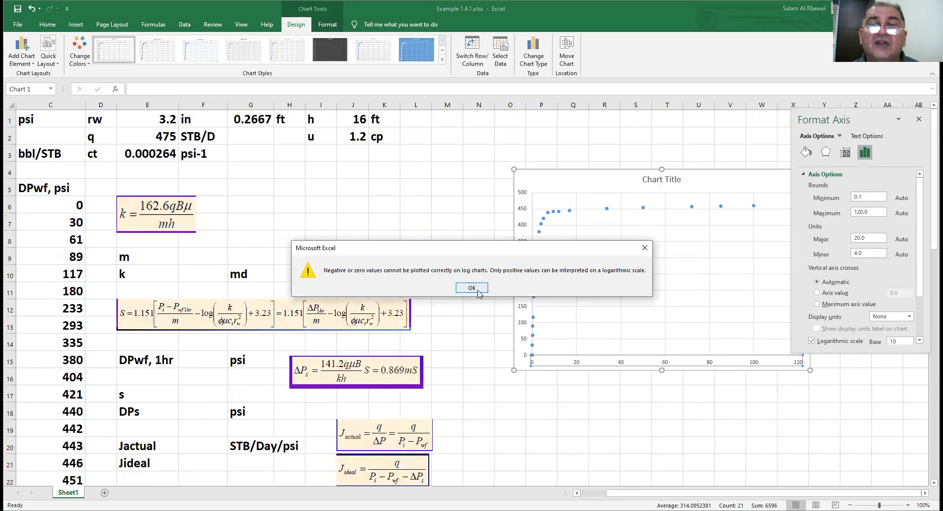
{"action": "left_click", "coordinate": [472, 288]}
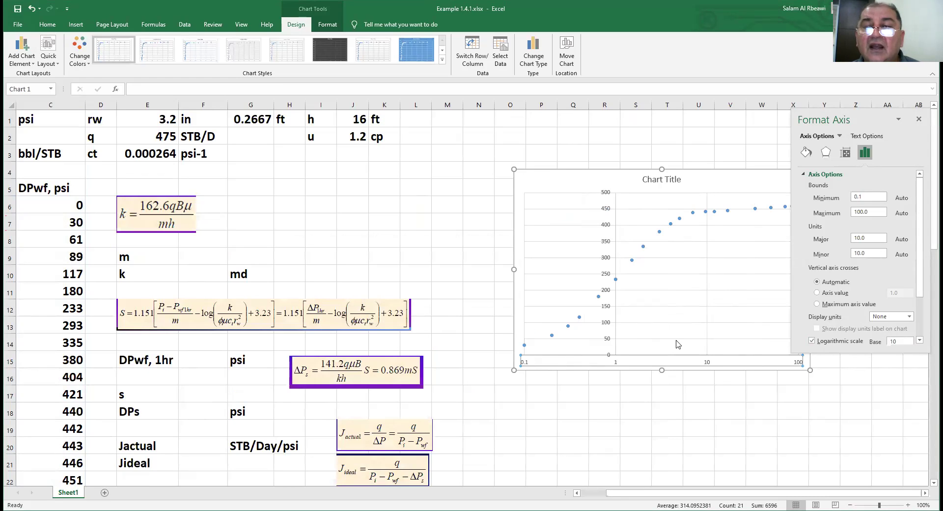
Step: Make the vertical axis cross the horizontal axis at the value 0.01
{"action": "left_click", "coordinate": [816, 293]}
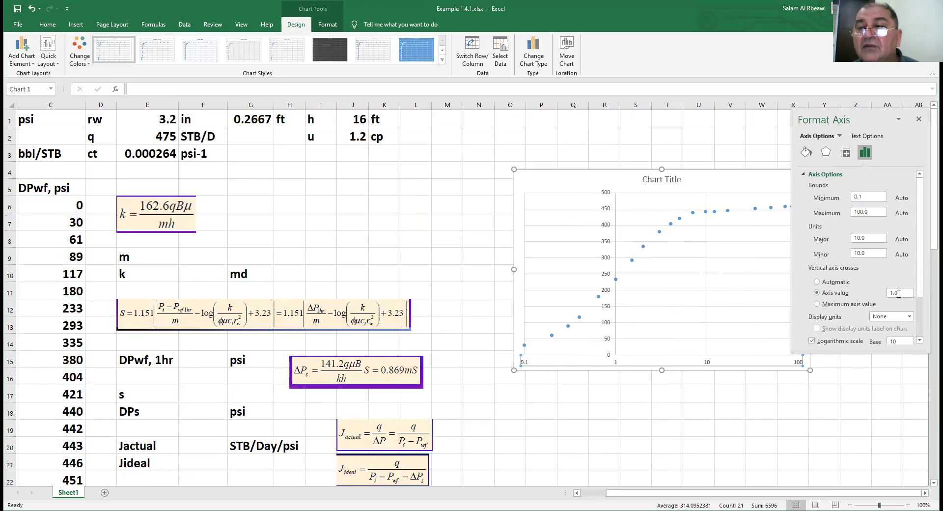
{"action": "left_click", "coordinate": [899, 293]}
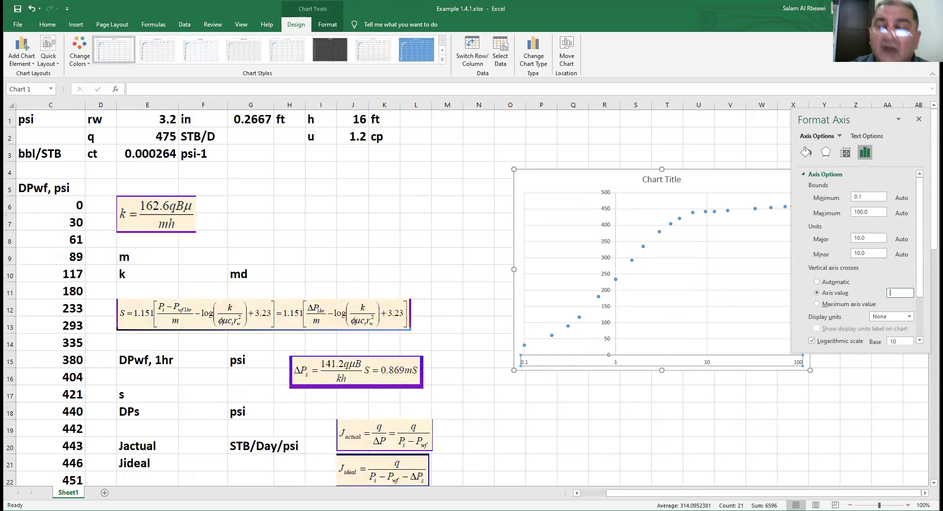
{"action": "type", "text": "0.01"}
{"action": "key", "text": "Return"}
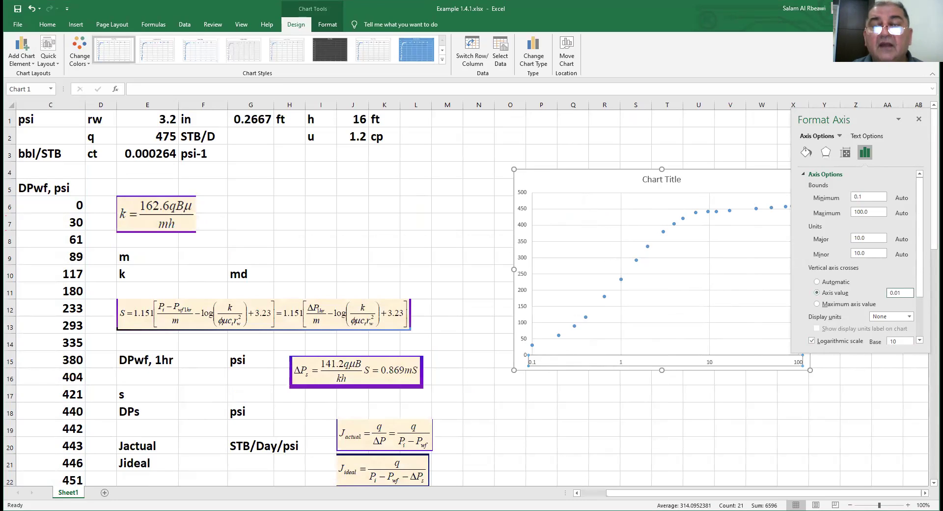
{"action": "left_click", "coordinate": [760, 122]}
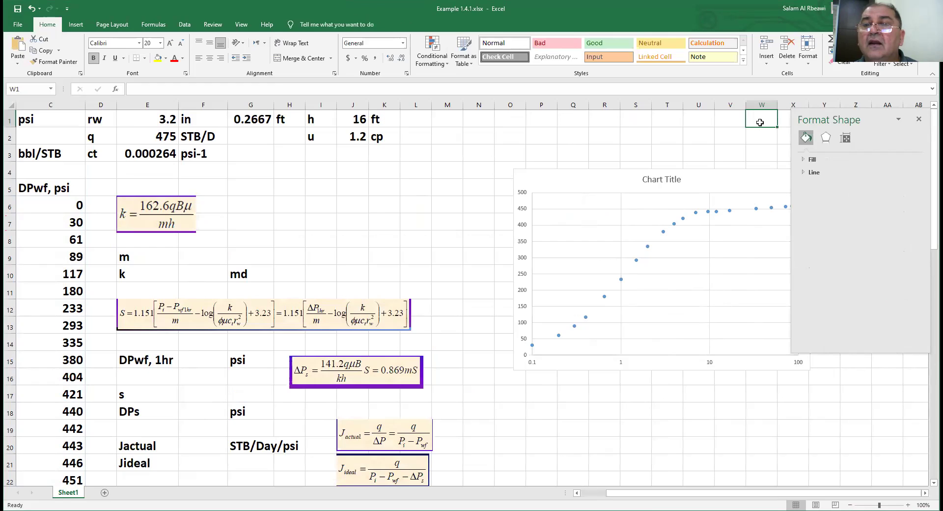
Step: Enlarge the chart frame so it spans roughly columns O to AB and rows 2 to 15
{"action": "left_click", "coordinate": [804, 178]}
{"action": "left_click_drag", "start_coordinate": [809, 269], "coordinate": [867, 258]}
{"action": "left_click_drag", "start_coordinate": [868, 168], "coordinate": [802, 296]}
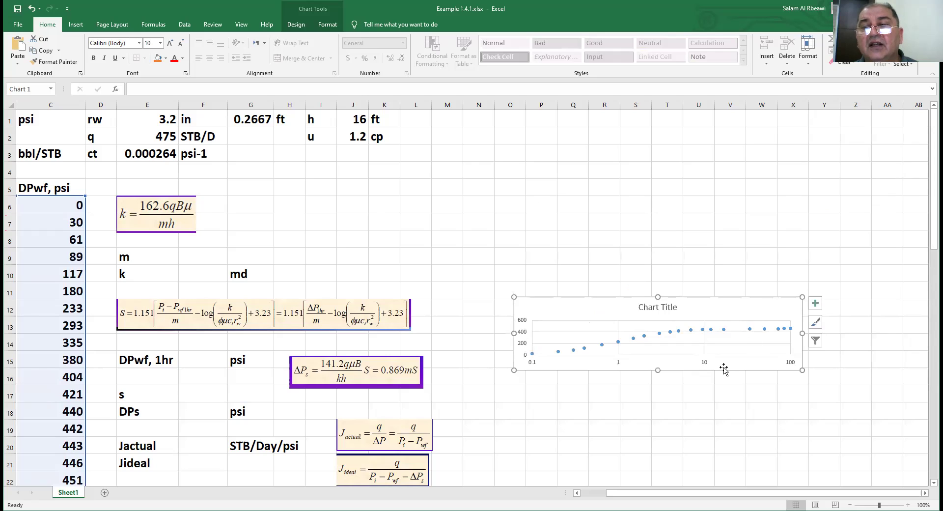
{"action": "left_click_drag", "start_coordinate": [836, 238], "coordinate": [906, 130]}
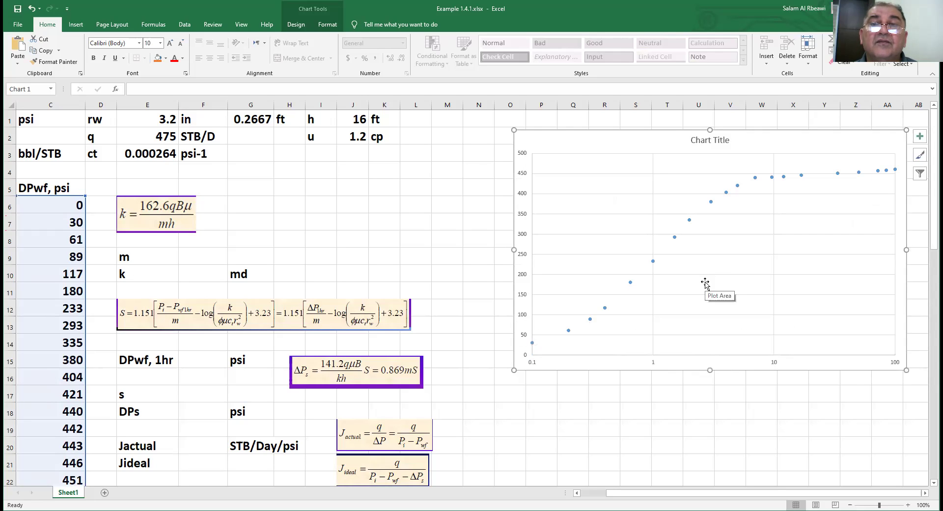
Step: Format the horizontal axis labels as 18-point bold text
{"action": "left_click", "coordinate": [656, 366]}
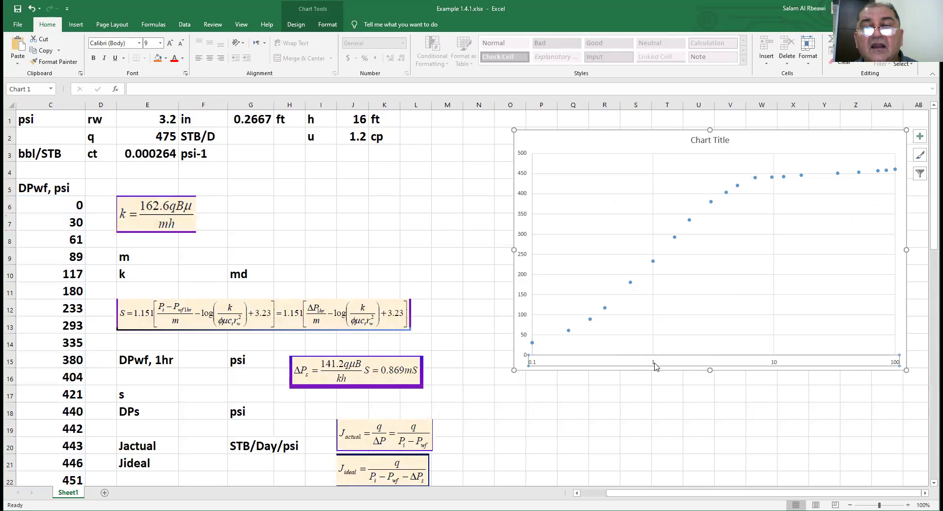
{"action": "left_click", "coordinate": [171, 44]}
{"action": "left_click", "coordinate": [171, 43]}
{"action": "left_click", "coordinate": [170, 43]}
{"action": "left_click", "coordinate": [170, 44]}
{"action": "left_click", "coordinate": [170, 44]}
{"action": "left_click", "coordinate": [170, 44]}
{"action": "left_click", "coordinate": [170, 44]}
{"action": "left_click", "coordinate": [96, 60]}
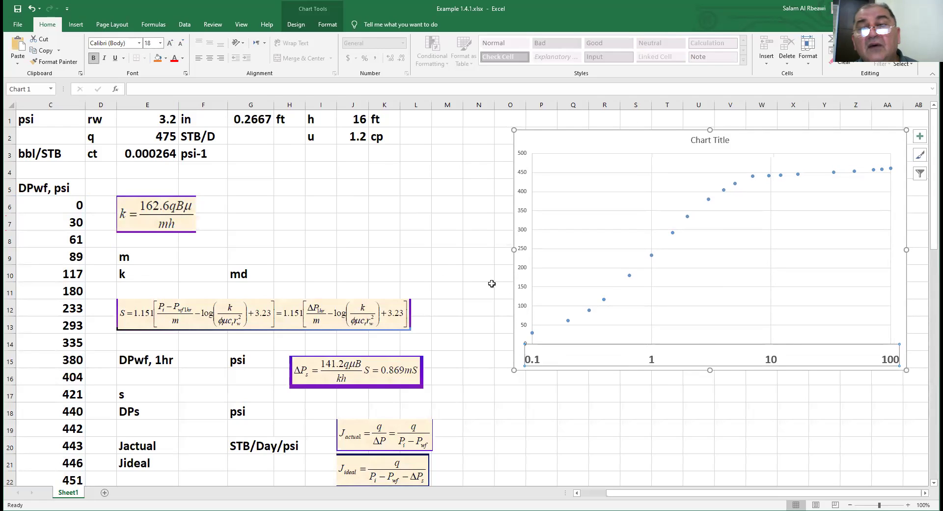
Step: Format the vertical axis labels as 18-point bold text
{"action": "left_click", "coordinate": [523, 291]}
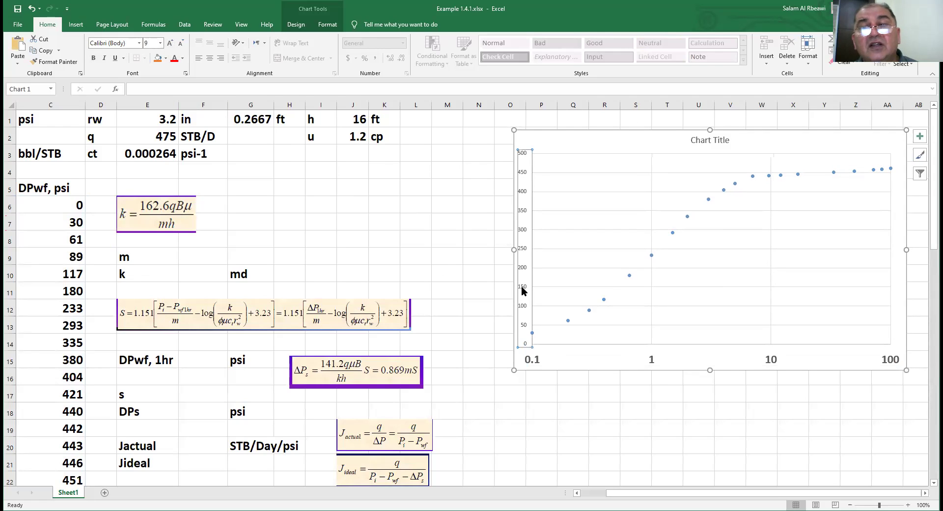
{"action": "left_click", "coordinate": [171, 44]}
{"action": "left_click", "coordinate": [171, 44]}
{"action": "left_click", "coordinate": [170, 44]}
{"action": "left_click", "coordinate": [170, 44]}
{"action": "left_click", "coordinate": [171, 44]}
{"action": "left_click", "coordinate": [170, 44]}
{"action": "left_click", "coordinate": [171, 43]}
{"action": "left_click", "coordinate": [93, 58]}
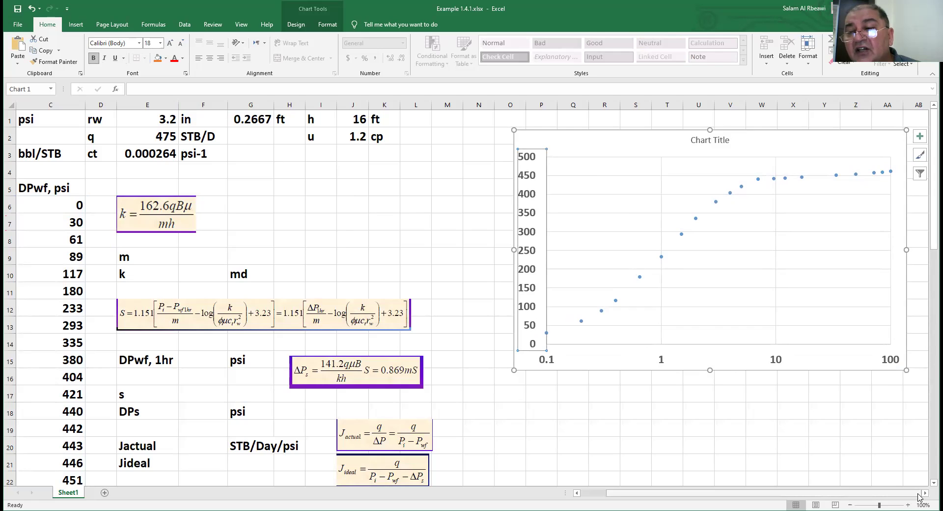
Step: Draw a straight line about 5.67 in wide and 0.31 in high through the late-time points, extending back past time 1
{"action": "scroll", "coordinate": [472, 295], "scroll_direction": "right", "scroll_amount": 2}
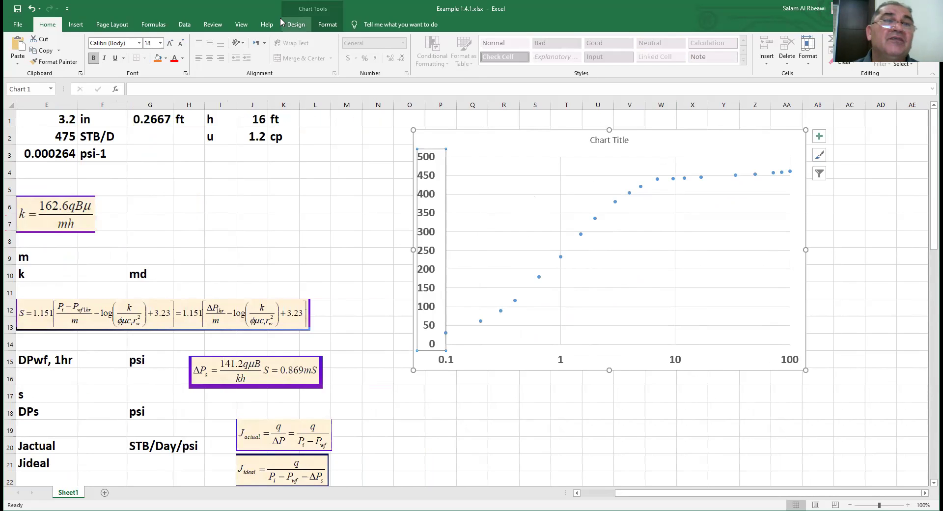
{"action": "left_click", "coordinate": [79, 25]}
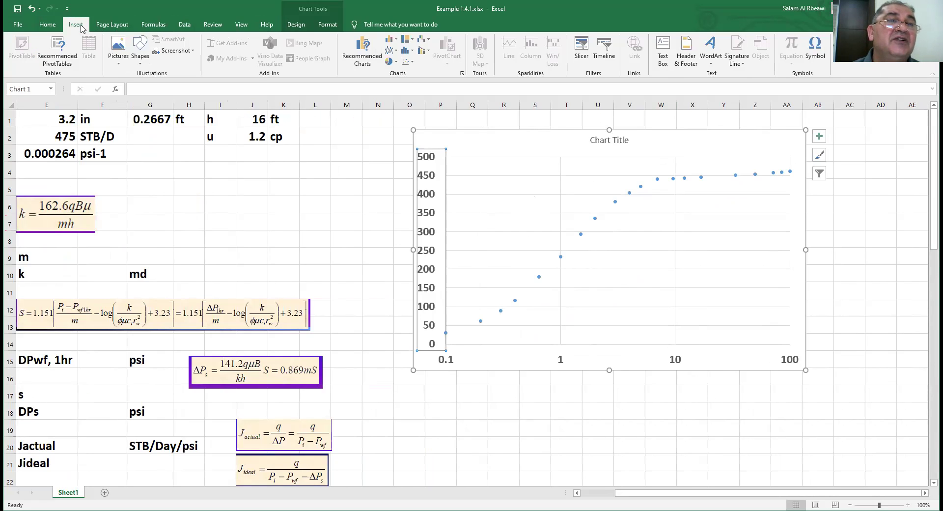
{"action": "left_click", "coordinate": [140, 47]}
{"action": "left_click", "coordinate": [136, 109]}
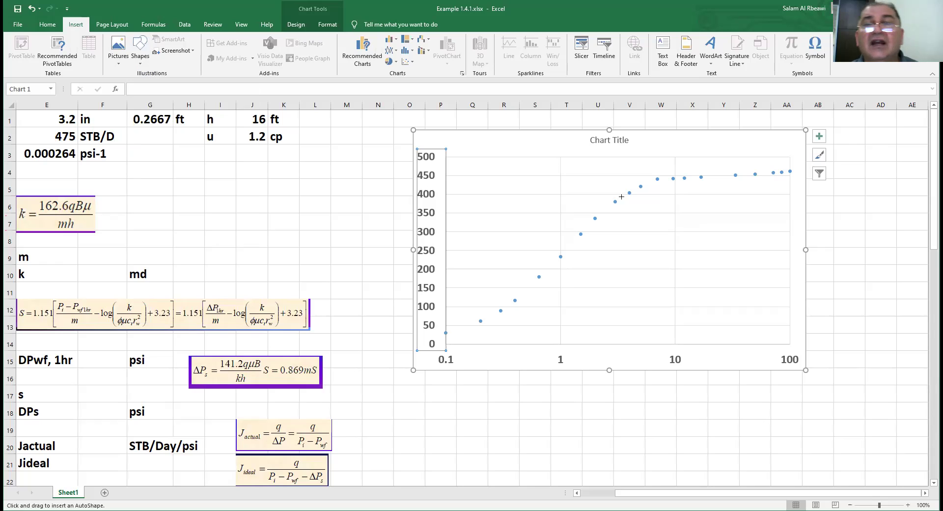
{"action": "mouse_move", "coordinate": [530, 201]}
{"action": "left_mouse_down"}
{"action": "mouse_move", "coordinate": [799, 180]}
{"action": "mouse_move", "coordinate": [783, 175]}
{"action": "left_mouse_up"}
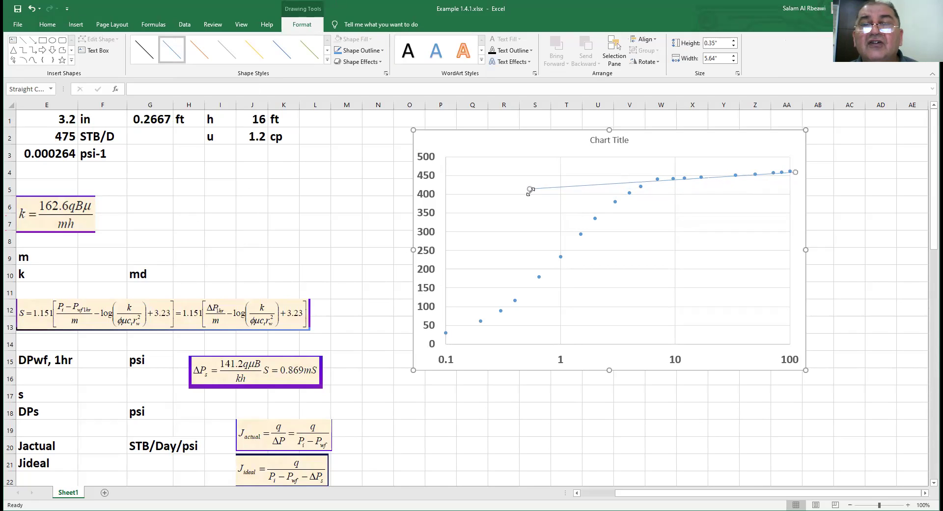
{"action": "left_click_drag", "start_coordinate": [529, 188], "coordinate": [526, 187]}
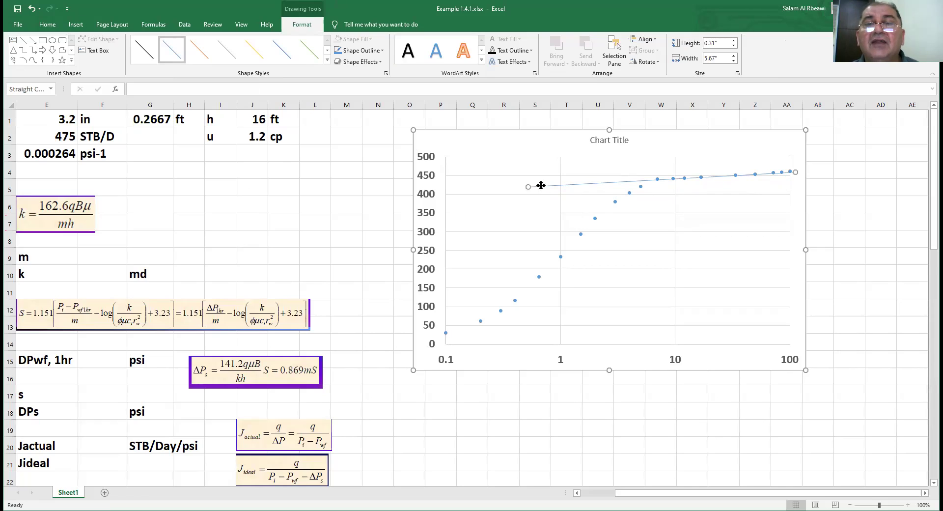
Step: Format the drawn straight line as solid red with a width of 2 pt
{"action": "right_click", "coordinate": [540, 185]}
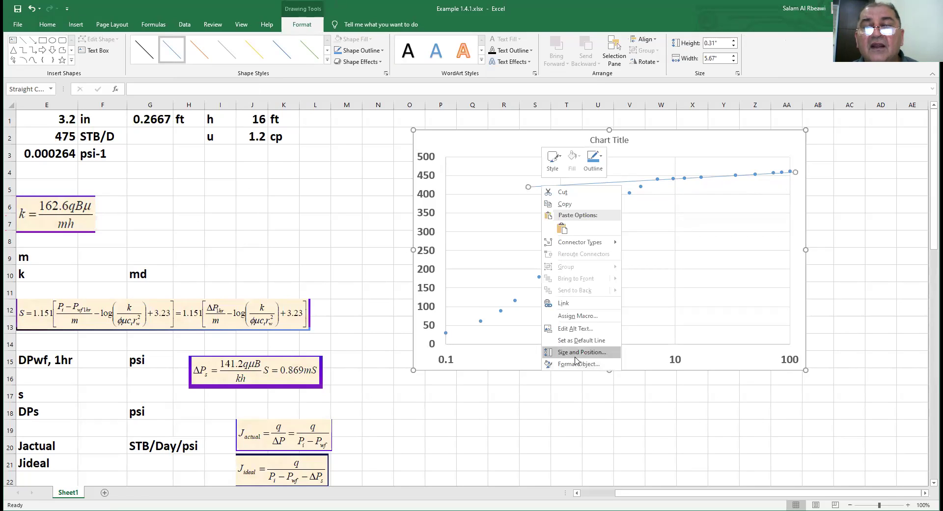
{"action": "left_click", "coordinate": [577, 364]}
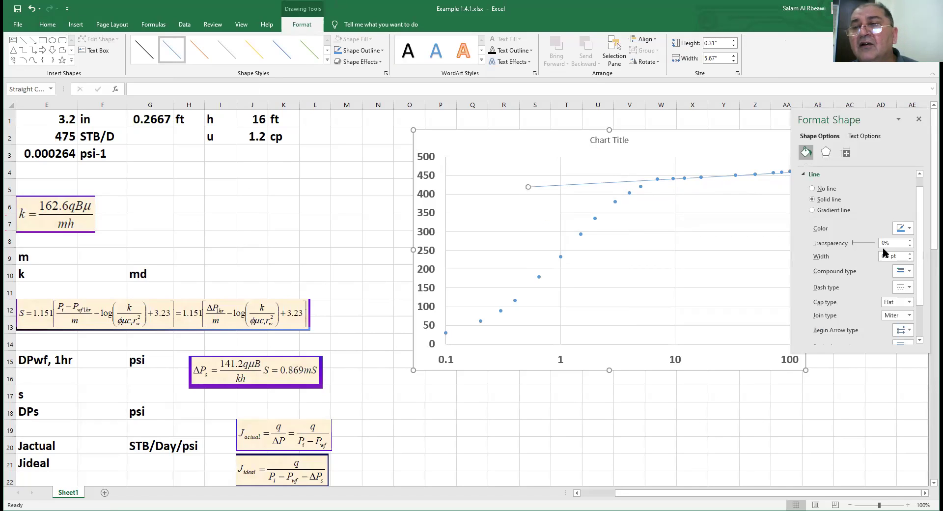
{"action": "left_click", "coordinate": [908, 229]}
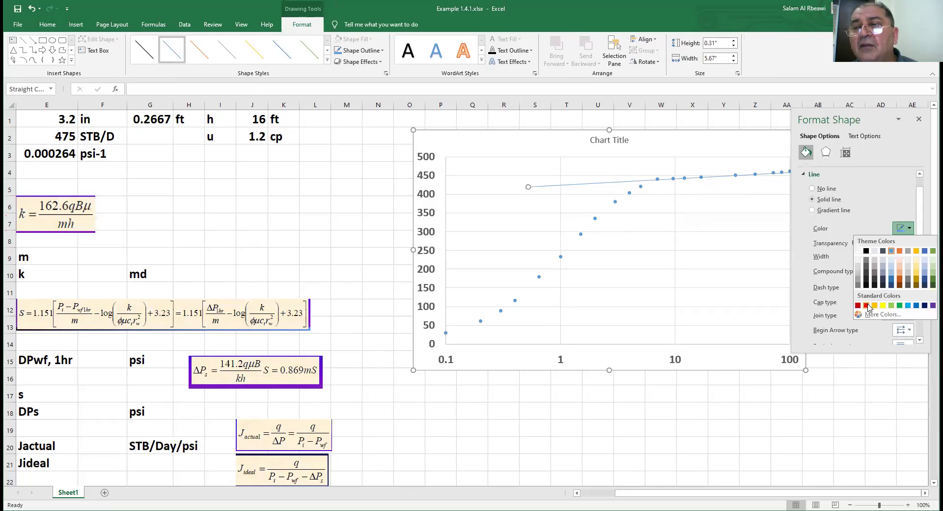
{"action": "left_click", "coordinate": [866, 305]}
{"action": "left_click", "coordinate": [909, 254]}
{"action": "left_click", "coordinate": [908, 254]}
{"action": "left_click", "coordinate": [908, 254]}
{"action": "left_click", "coordinate": [909, 254]}
{"action": "left_click", "coordinate": [909, 254]}
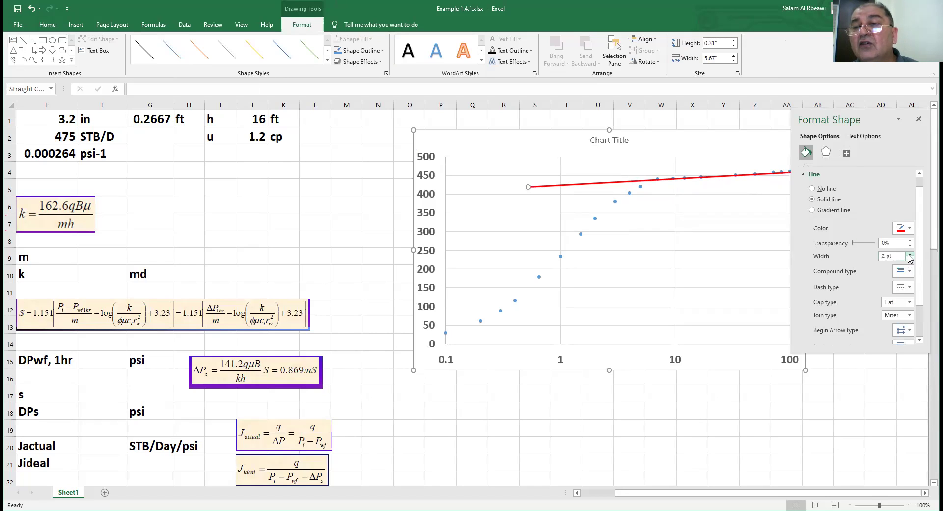
Step: Increase the built-in marker size of the pressure-drop data series and finish formatting it
{"action": "left_click", "coordinate": [562, 258]}
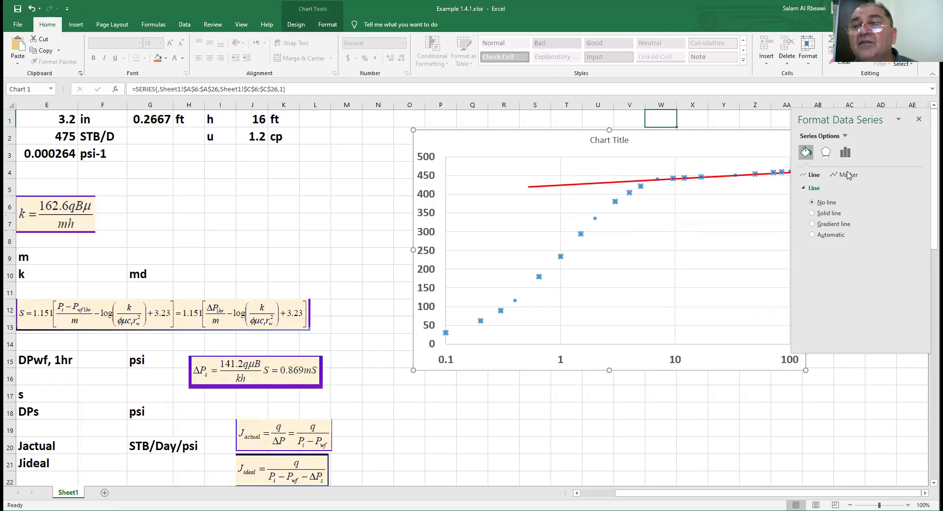
{"action": "left_click", "coordinate": [824, 187]}
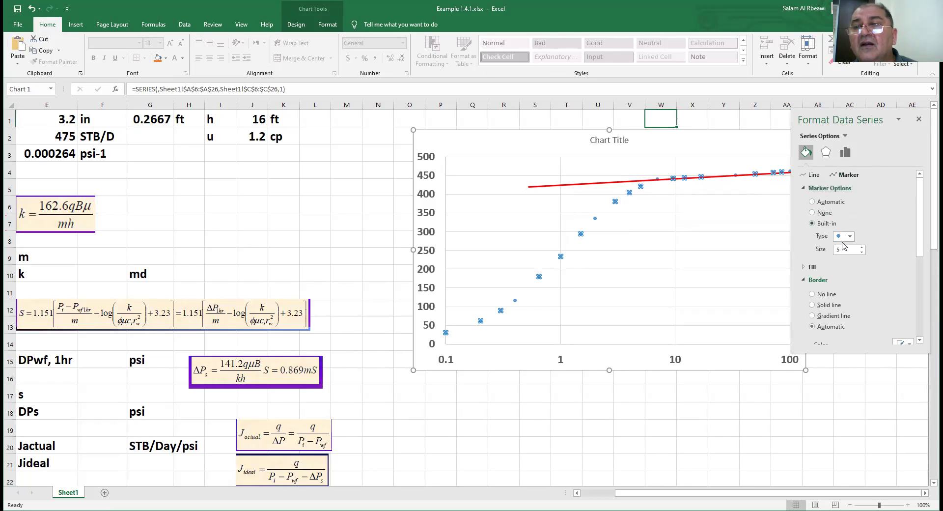
{"action": "left_click", "coordinate": [859, 247]}
{"action": "left_click", "coordinate": [859, 248]}
{"action": "left_click", "coordinate": [860, 247]}
{"action": "left_click", "coordinate": [859, 247]}
{"action": "left_click", "coordinate": [859, 247]}
{"action": "left_click", "coordinate": [813, 408]}
{"action": "left_click", "coordinate": [918, 119]}
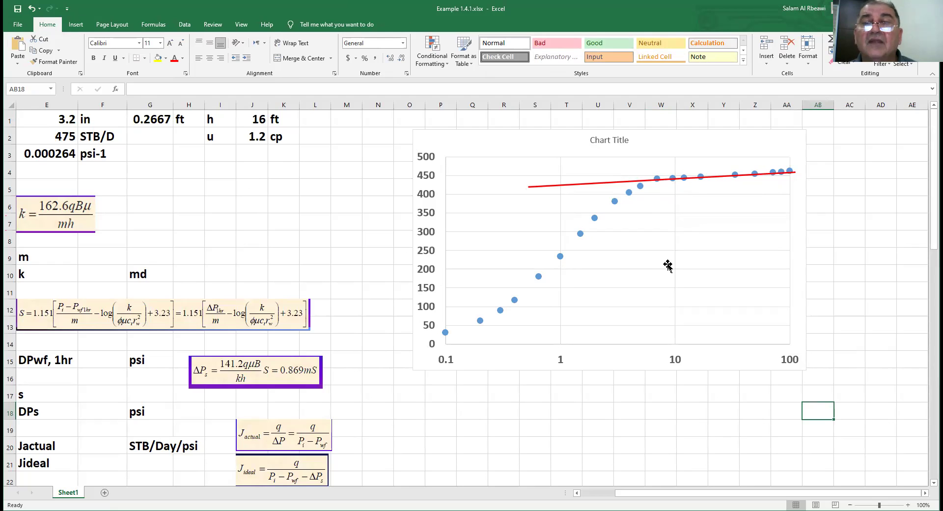
Step: Add primary minor horizontal and primary minor vertical gridlines to the chart
{"action": "left_click", "coordinate": [94, 254]}
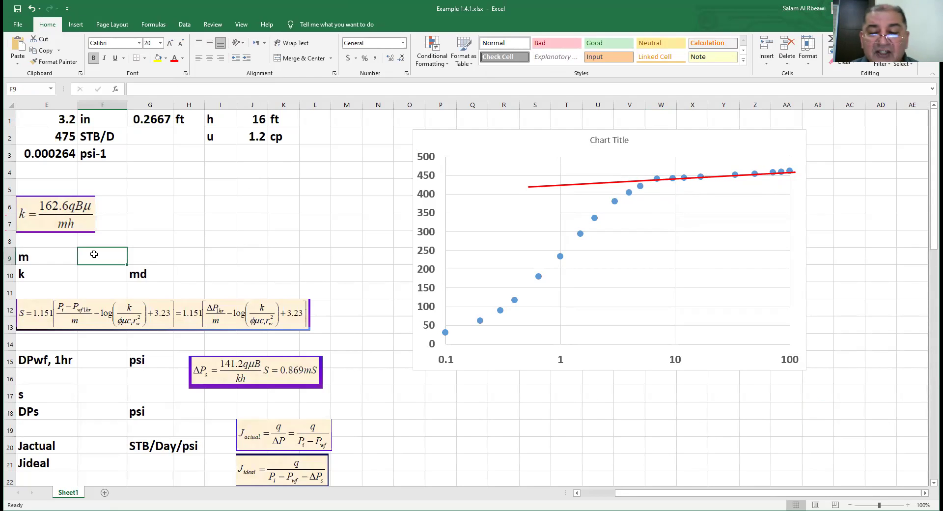
{"action": "type", "text": "="}
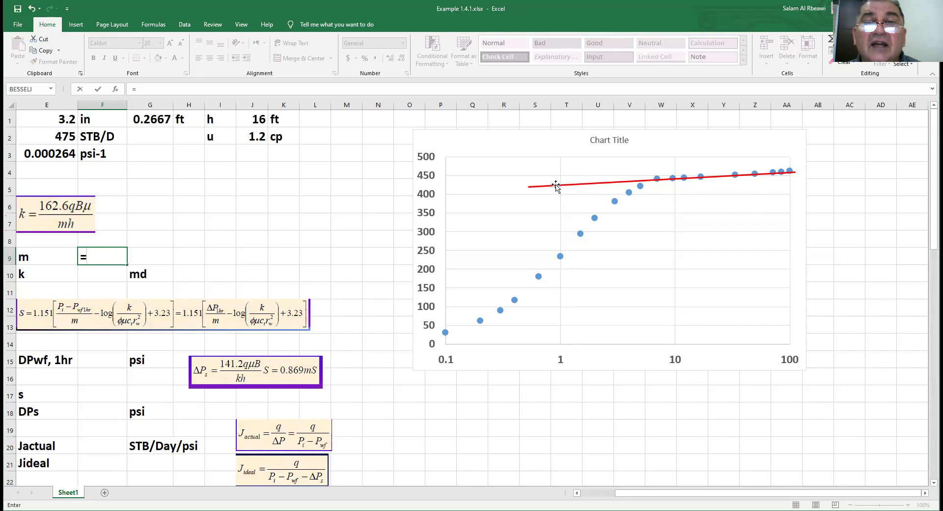
{"action": "left_click", "coordinate": [799, 145]}
{"action": "left_click", "coordinate": [817, 138]}
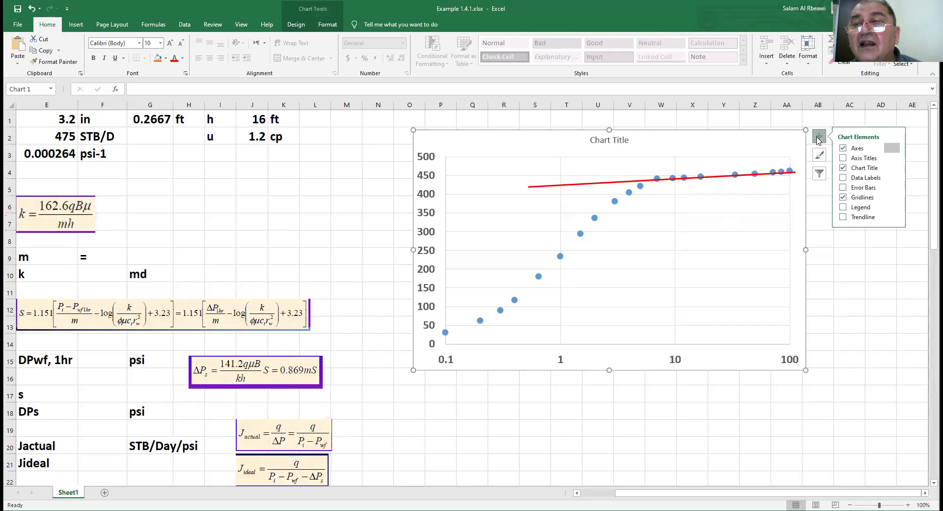
{"action": "left_click", "coordinate": [894, 196]}
{"action": "left_click", "coordinate": [793, 219]}
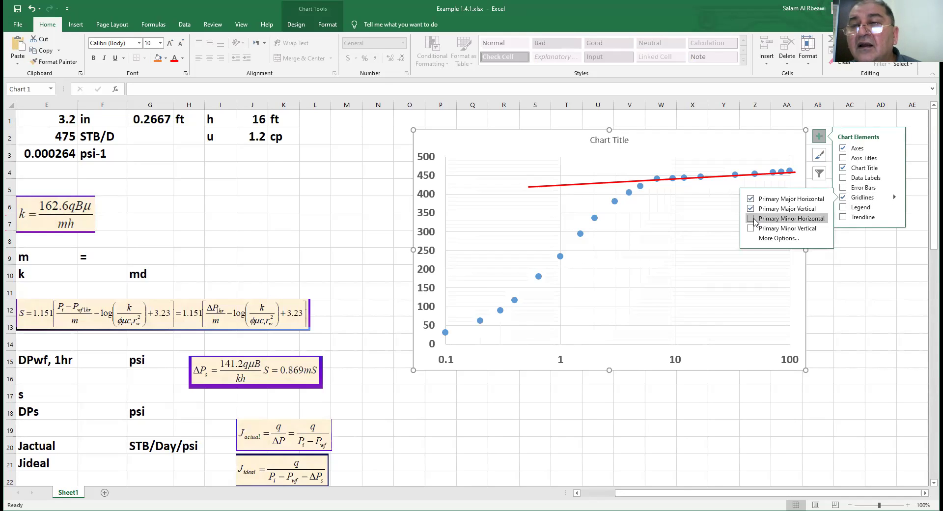
{"action": "left_click", "coordinate": [804, 229]}
{"action": "double_click", "coordinate": [867, 274]}
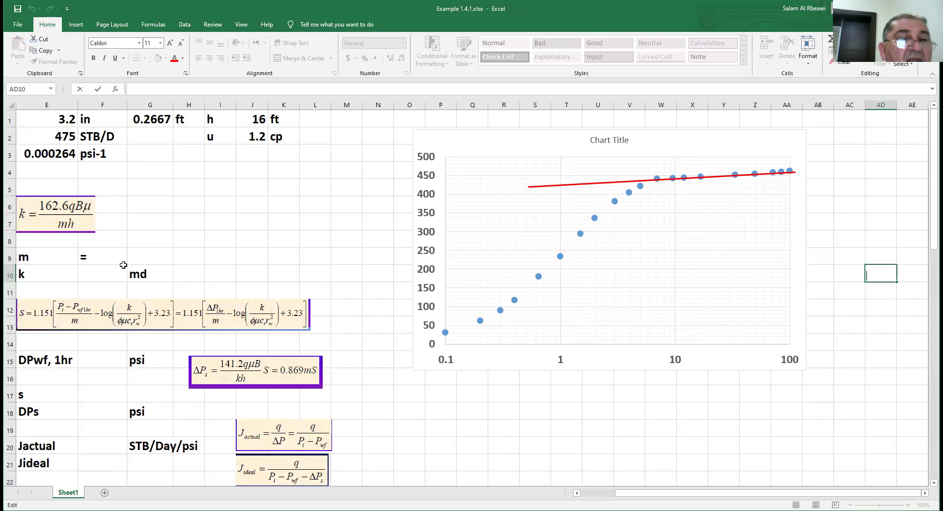
Step: Calculate the straight-line slope m in F9 with the formula =460-440
{"action": "left_click", "coordinate": [97, 258]}
{"action": "type", "text": "="}
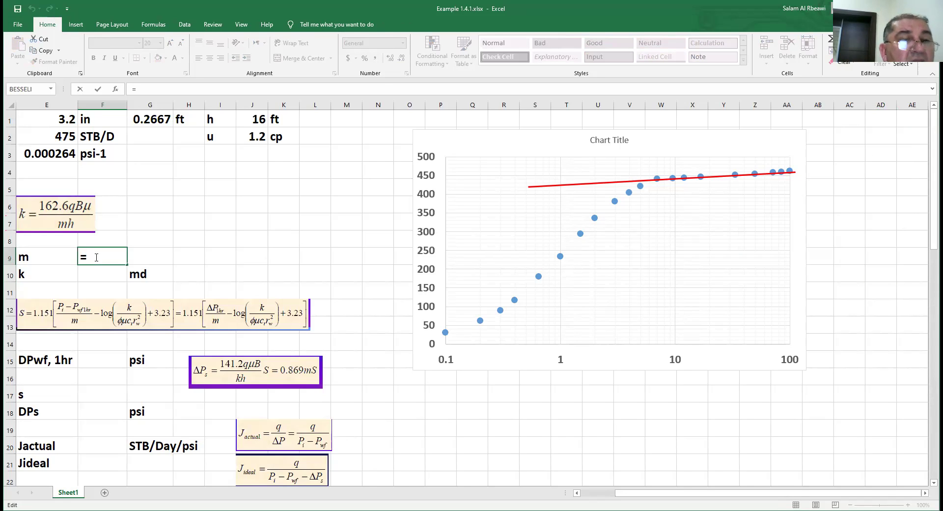
{"action": "type", "text": "460"}
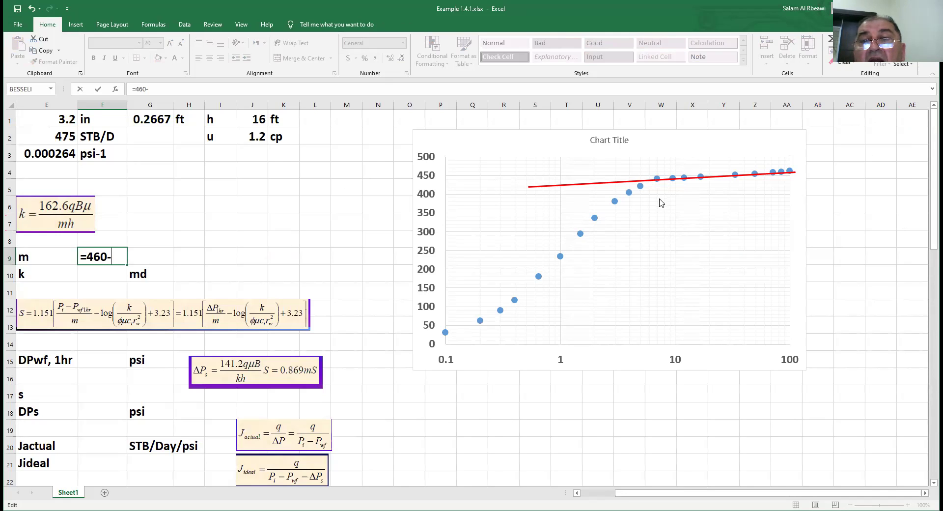
{"action": "type", "text": "-440"}
{"action": "key", "text": "Return"}
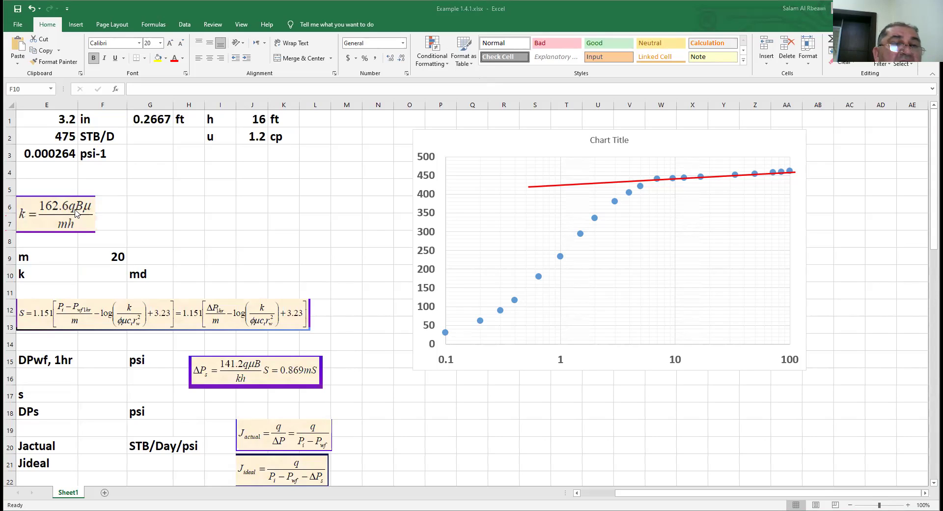
Step: Move the permeability equation picture beside the m and k rows, and calculate k in F10 as =162.6*E2*J2*B3/(F9*J1)
{"action": "left_click_drag", "start_coordinate": [78, 228], "coordinate": [252, 255]}
{"action": "left_click_drag", "start_coordinate": [239, 262], "coordinate": [233, 263]}
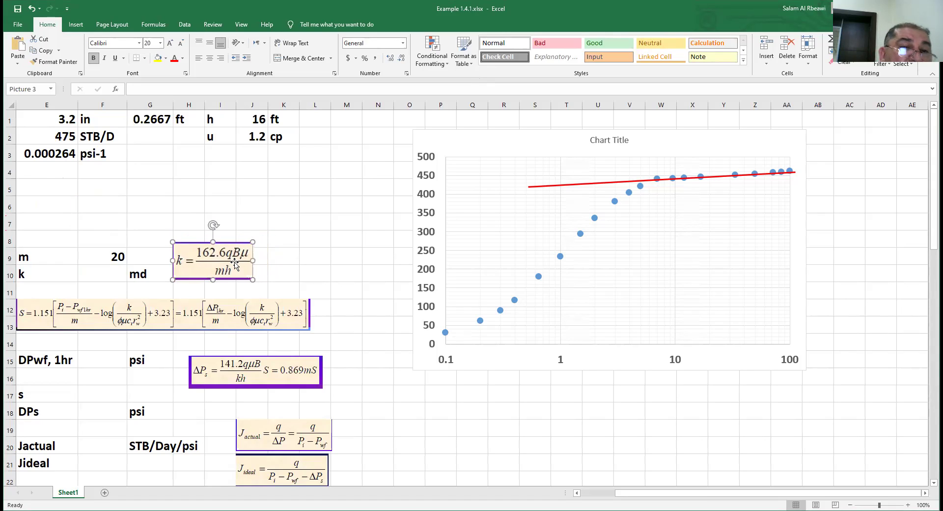
{"action": "left_click", "coordinate": [106, 276]}
{"action": "type", "text": "="}
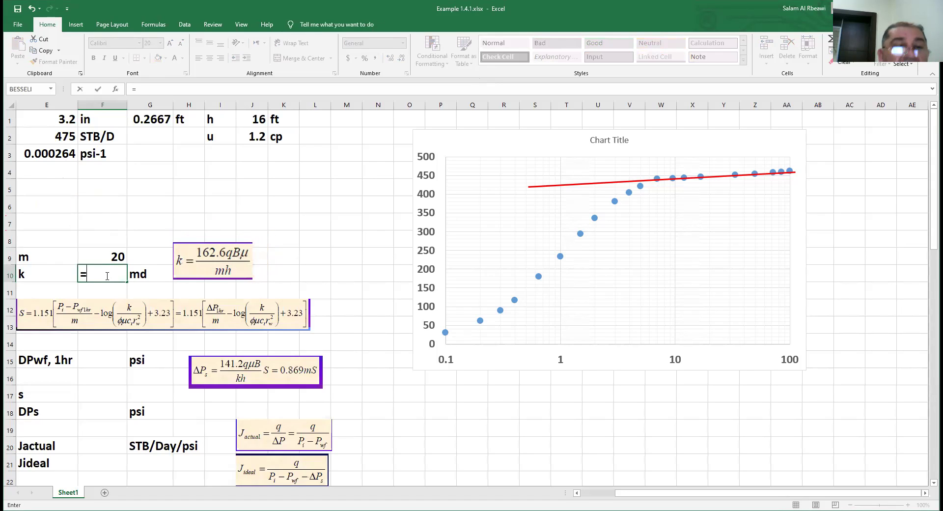
{"action": "type", "text": "162"}
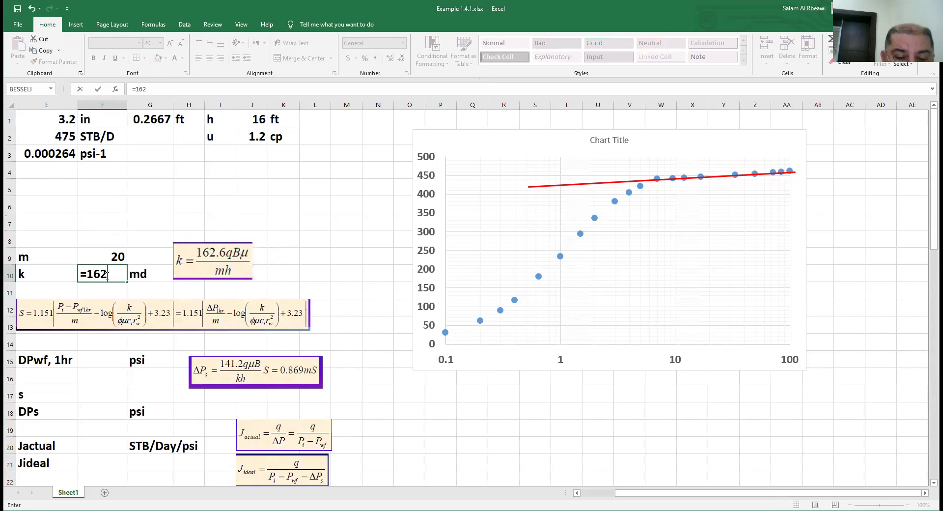
{"action": "type", "text": ".6*"}
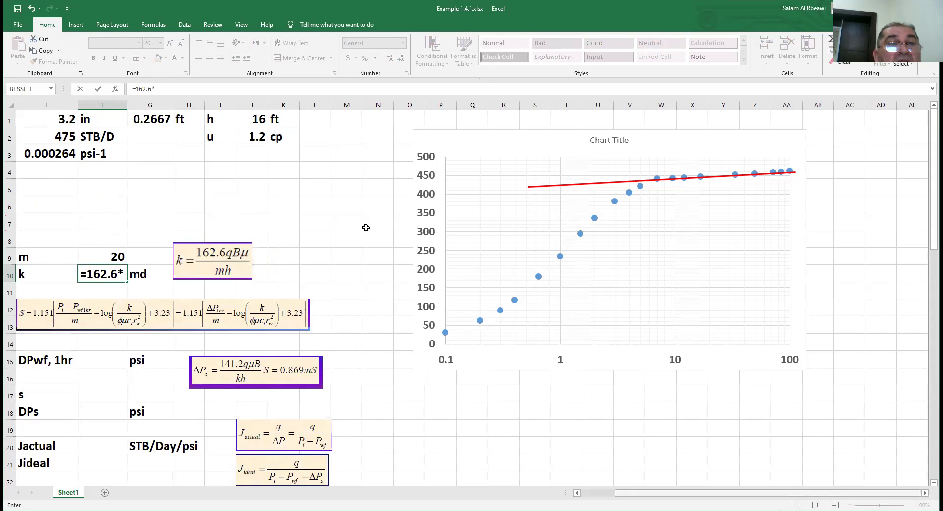
{"action": "scroll", "coordinate": [365, 229], "scroll_direction": "left", "scroll_amount": 2}
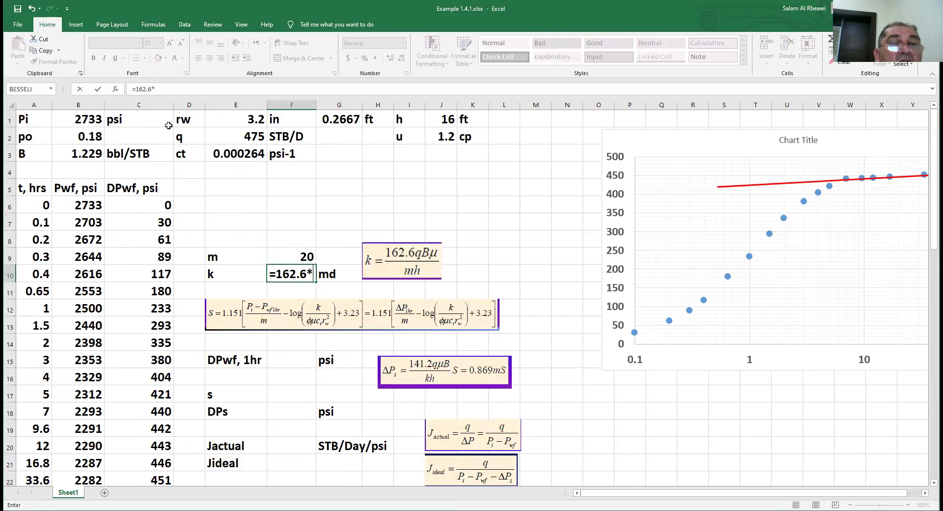
{"action": "left_click", "coordinate": [248, 135]}
{"action": "type", "text": "*"}
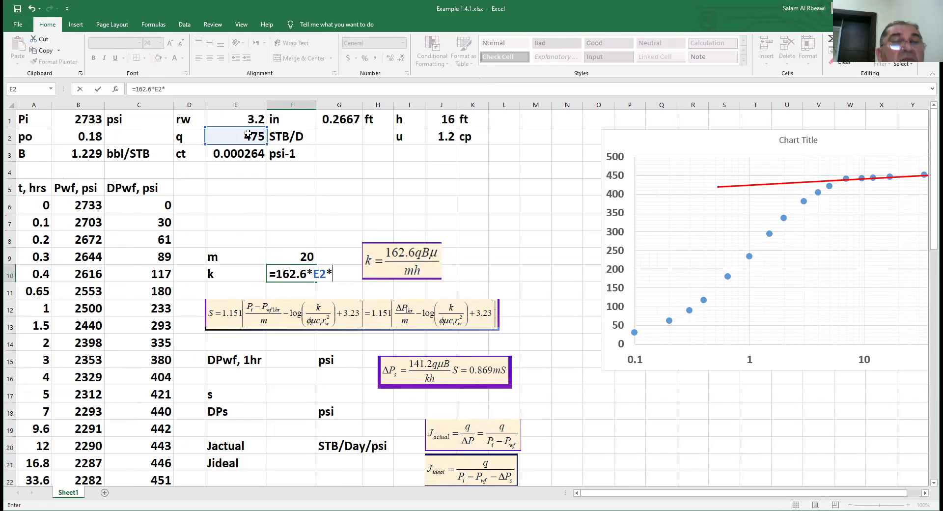
{"action": "left_click", "coordinate": [446, 137]}
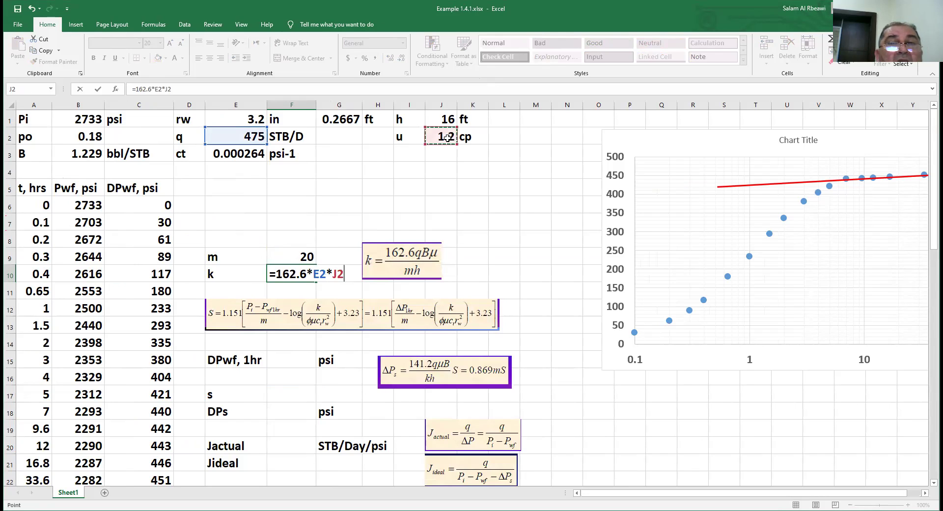
{"action": "type", "text": "*"}
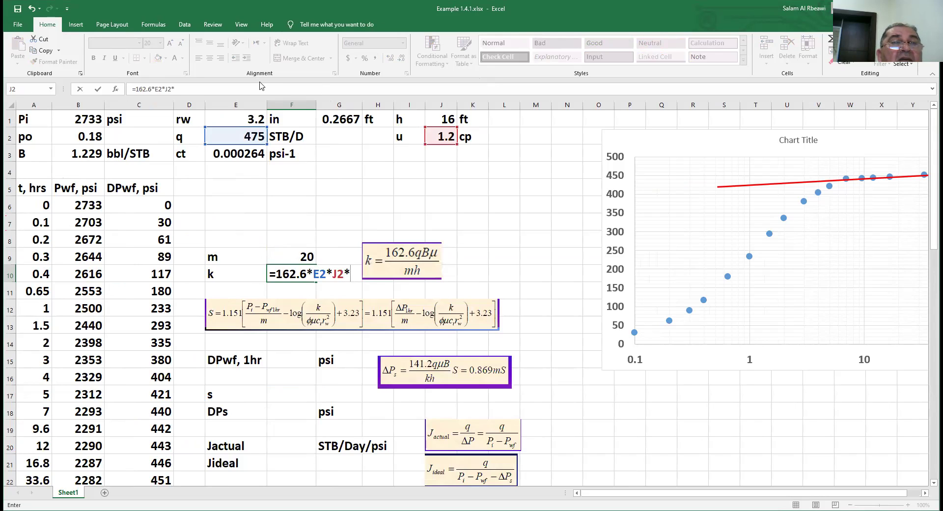
{"action": "left_click", "coordinate": [79, 153]}
{"action": "type", "text": "/("}
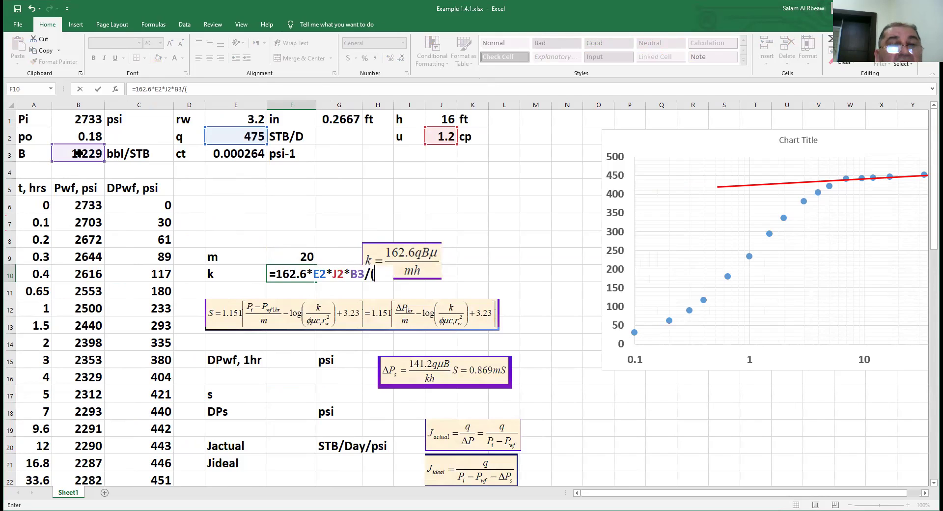
{"action": "left_click", "coordinate": [291, 258]}
{"action": "type", "text": "*"}
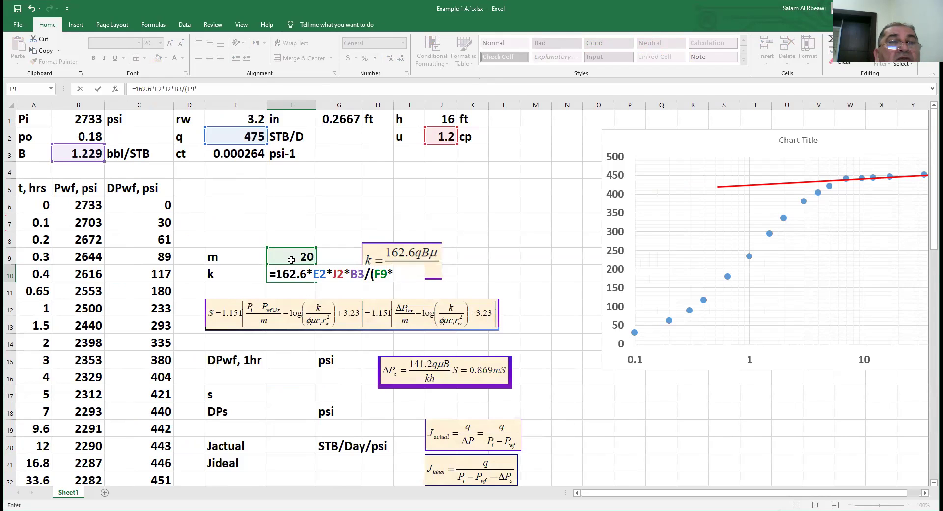
{"action": "left_click", "coordinate": [441, 119]}
{"action": "type", "text": ")"}
{"action": "key", "text": "Return"}
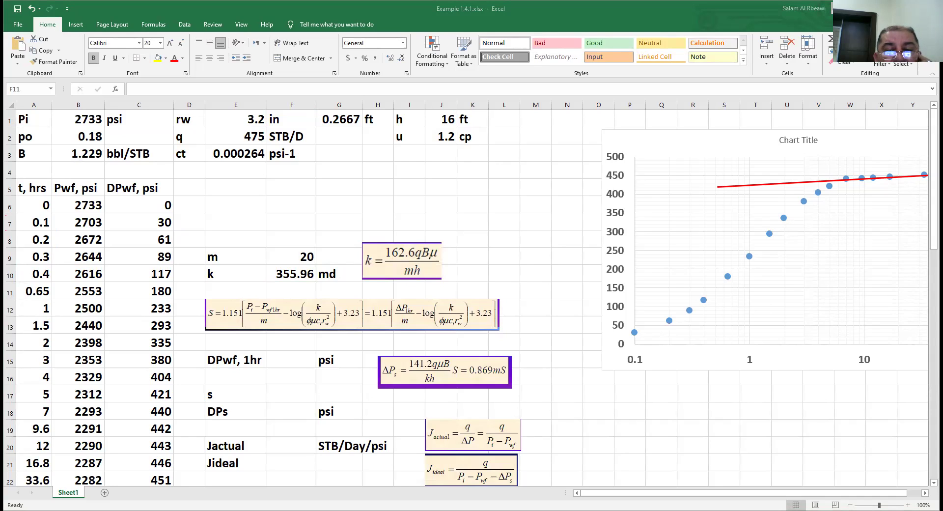
Step: Move the chart closer to the calculations and draw a vertical arrow about 3.33 in high from time 1 up to the red line
{"action": "left_click", "coordinate": [292, 291]}
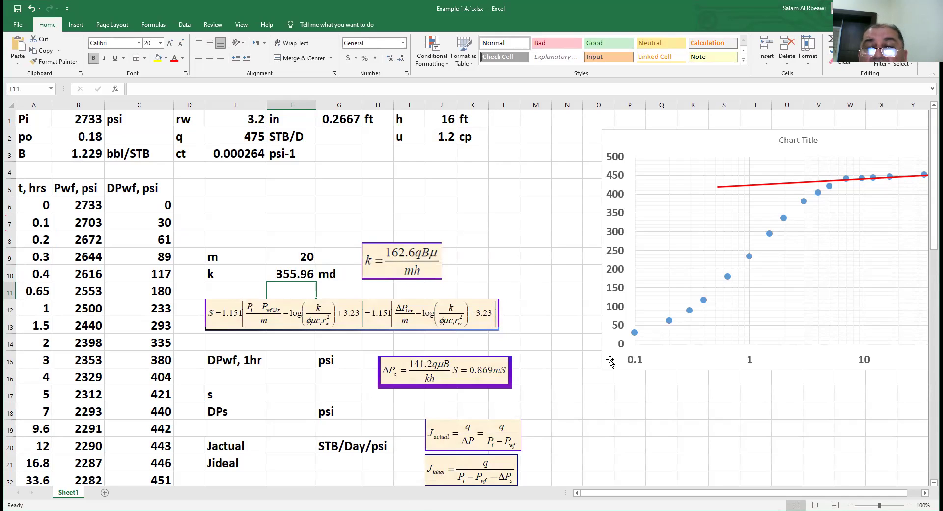
{"action": "left_click_drag", "start_coordinate": [610, 359], "coordinate": [525, 359]}
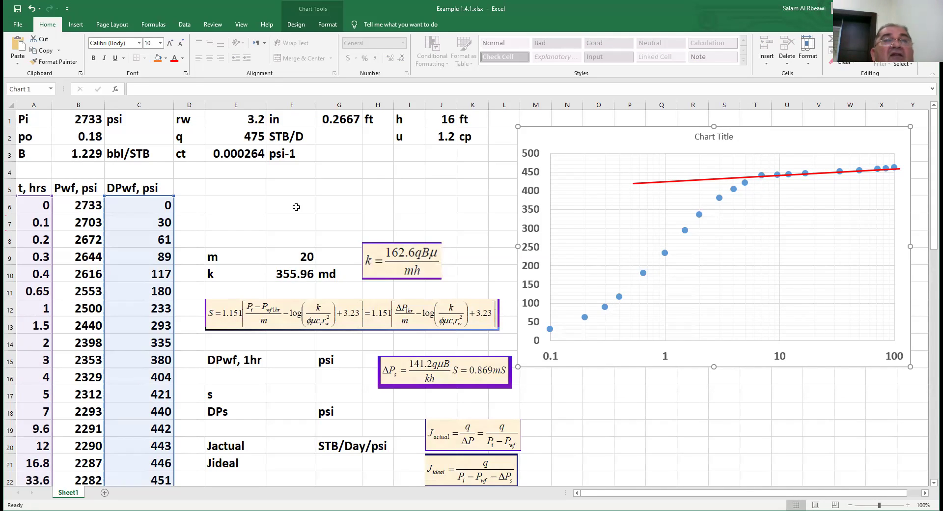
{"action": "left_click", "coordinate": [76, 24]}
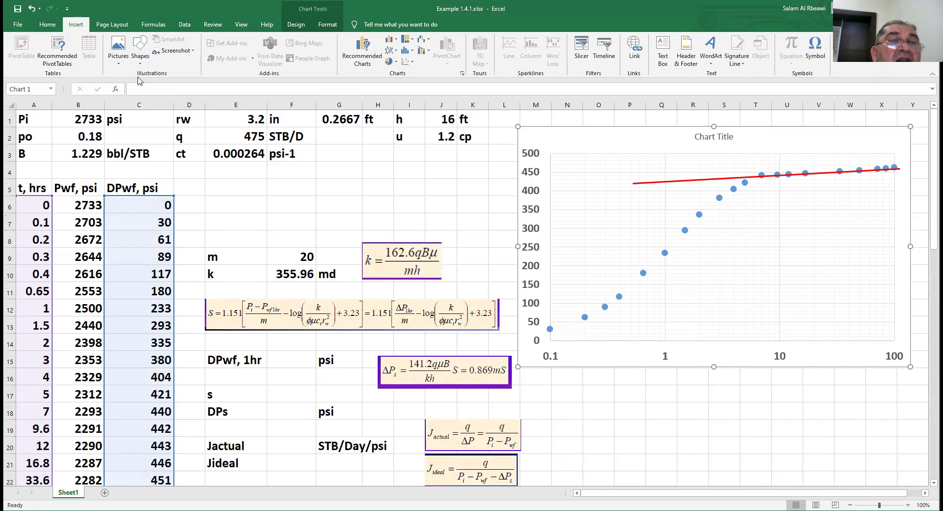
{"action": "left_click", "coordinate": [136, 69]}
{"action": "left_click_drag", "start_coordinate": [664, 339], "coordinate": [666, 182]}
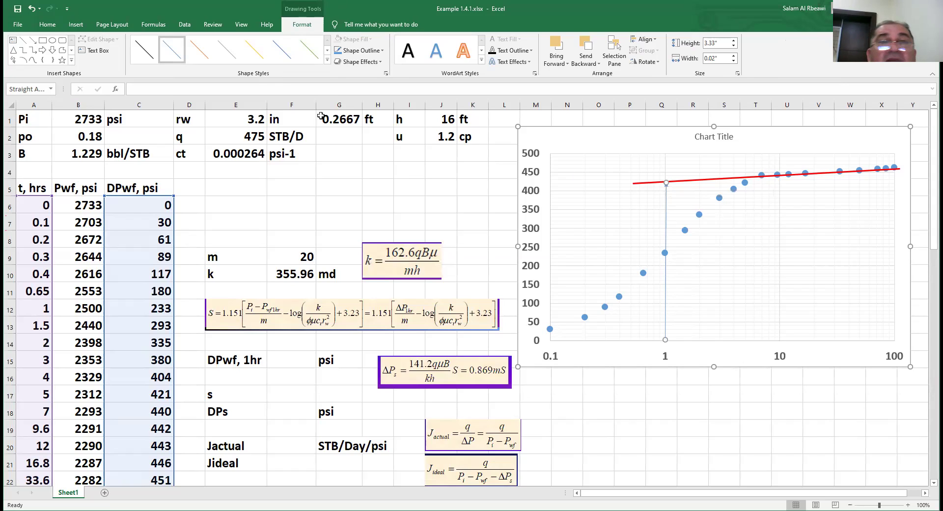
Step: Draw a horizontal arrow from the vertical arrow's tip on the red line back to the chart's pressure-drop axis
{"action": "left_click", "coordinate": [33, 41]}
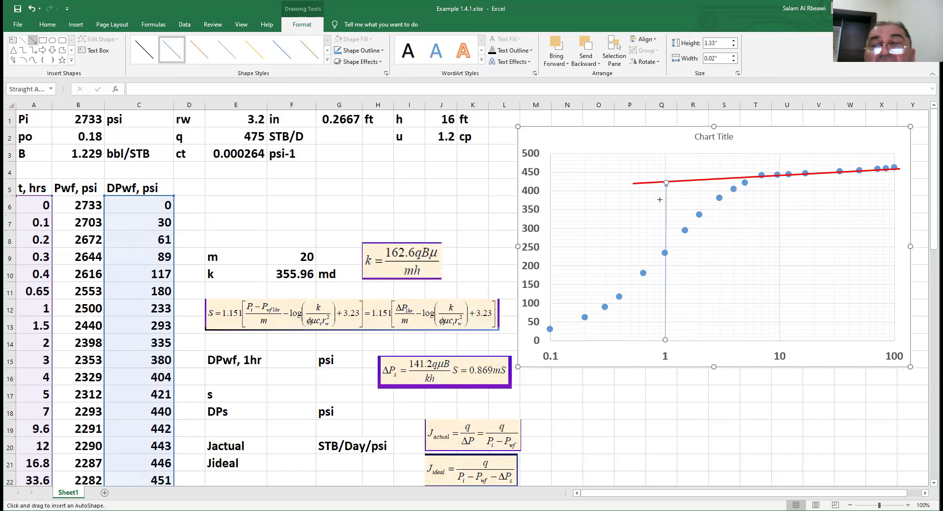
{"action": "left_click_drag", "start_coordinate": [665, 183], "coordinate": [549, 182]}
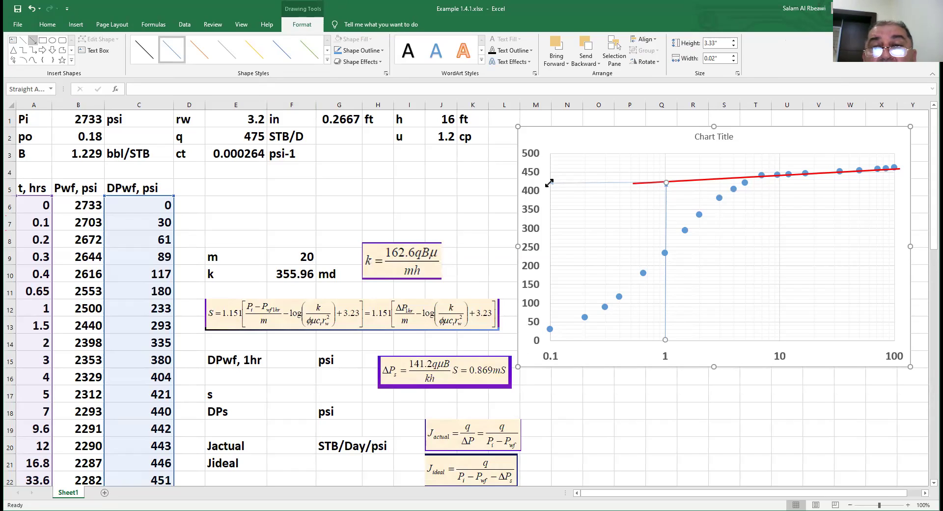
{"action": "left_click", "coordinate": [610, 457]}
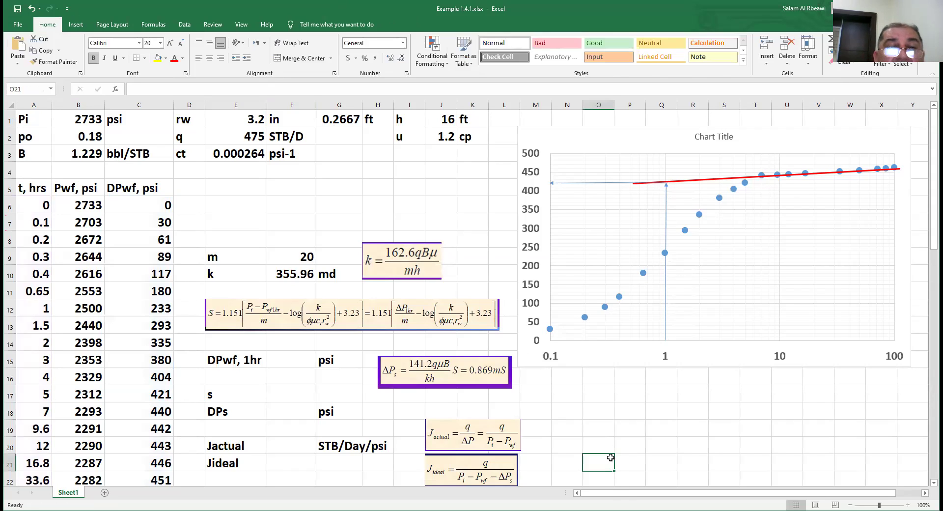
Step: Enter 420 as the DPwf, 1hr pressure drop in F15
{"action": "left_click", "coordinate": [290, 362]}
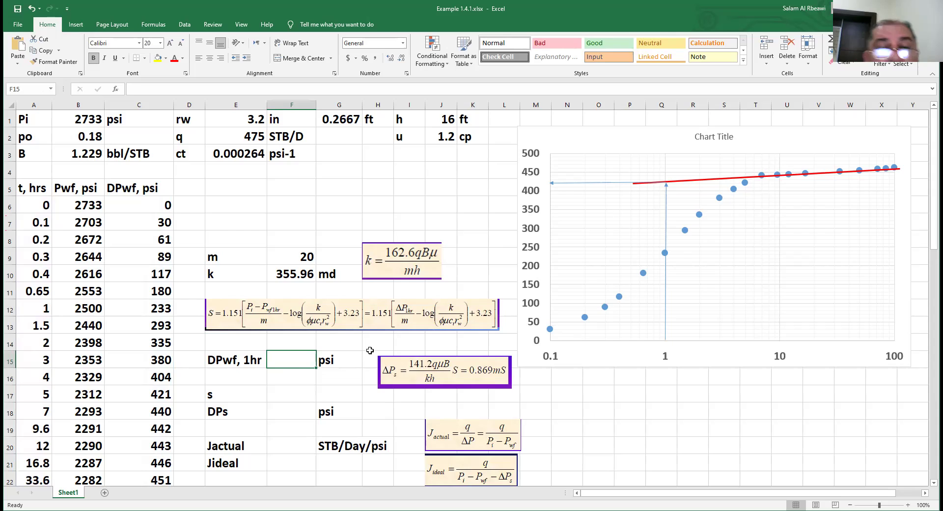
{"action": "type", "text": "420"}
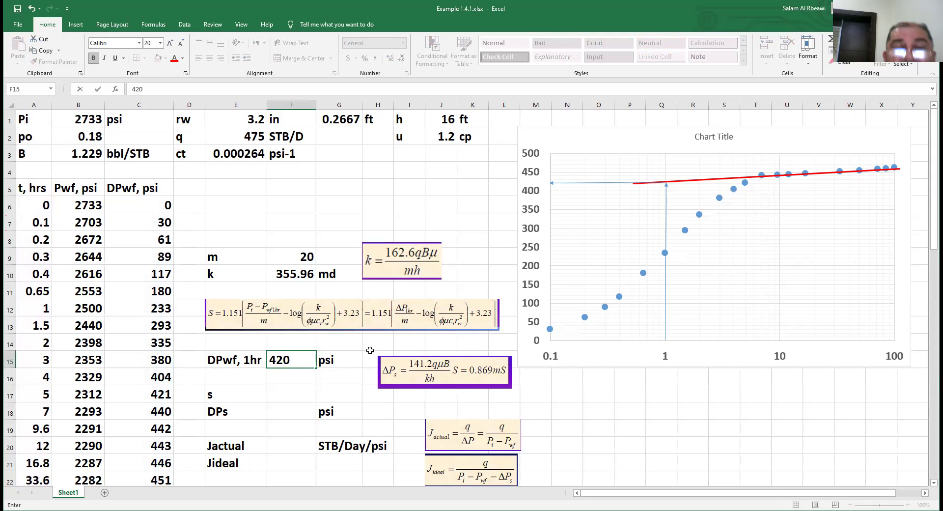
{"action": "key", "text": "Return"}
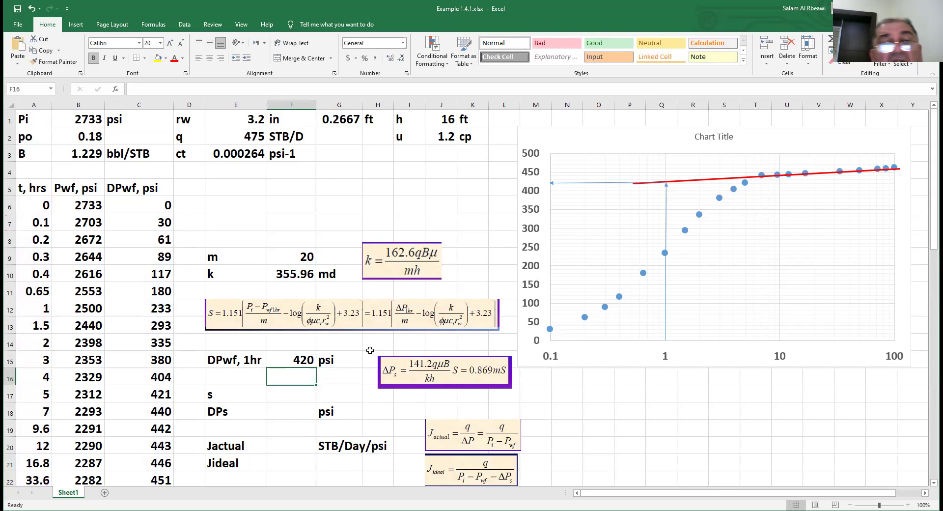
Step: Nudge the skin equation picture into place and calculate s in F17 as =1.151*(F15/F9-log(F10/(B2*J2*E3*G1^2))+3.23)
{"action": "left_click_drag", "start_coordinate": [340, 322], "coordinate": [339, 325]}
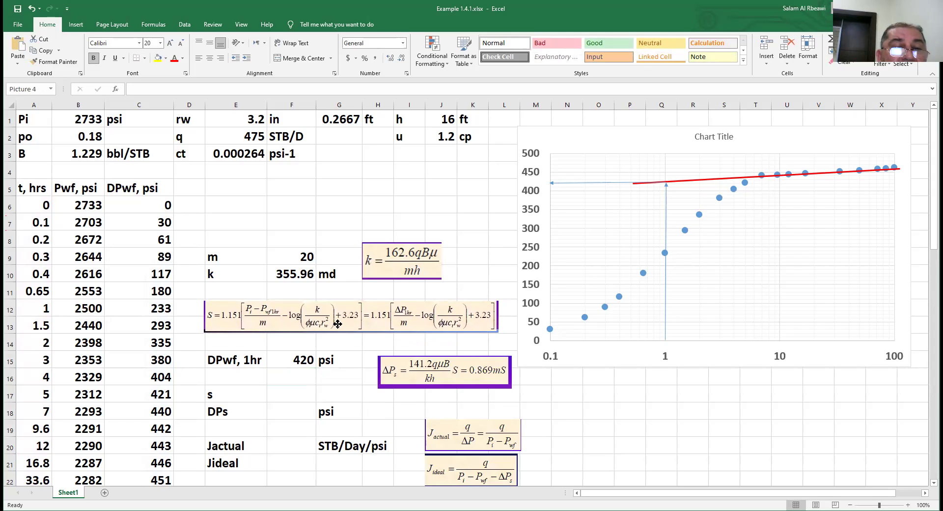
{"action": "left_click", "coordinate": [282, 396]}
{"action": "type", "text": "=1."}
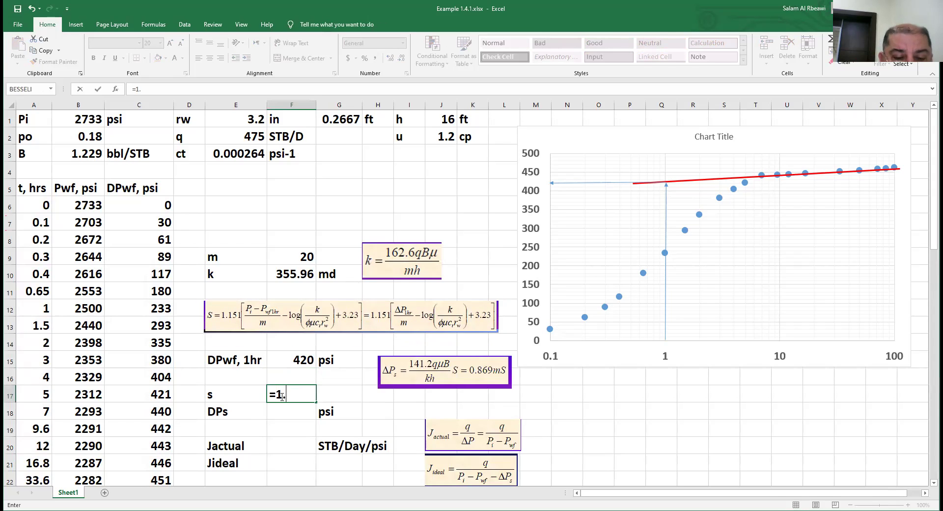
{"action": "type", "text": "151*("}
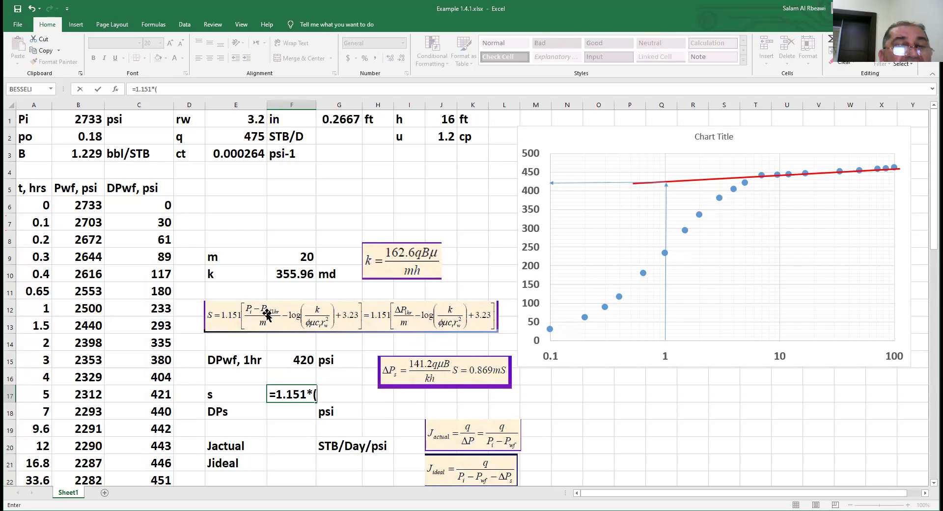
{"action": "left_click", "coordinate": [299, 360]}
{"action": "type", "text": "/"}
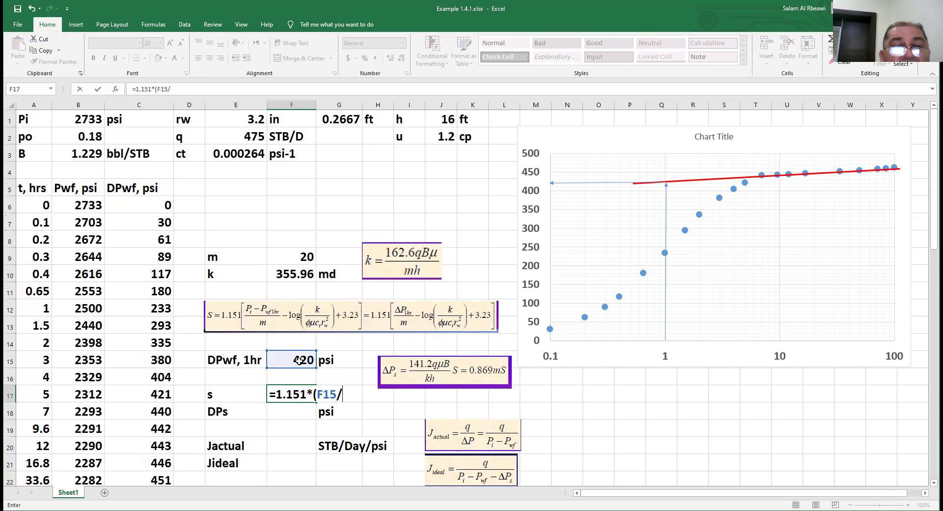
{"action": "left_click", "coordinate": [305, 255]}
{"action": "type", "text": "-l"}
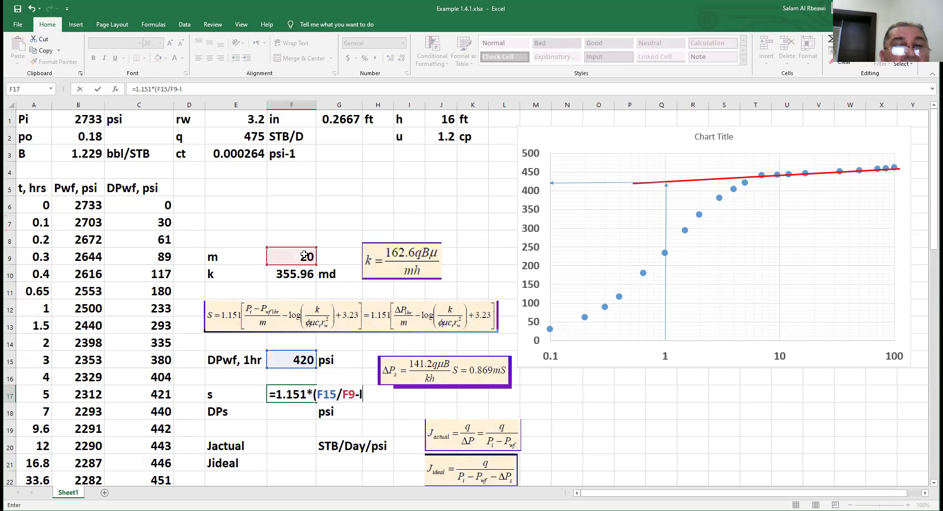
{"action": "type", "text": "og("}
{"action": "left_click", "coordinate": [288, 275]}
{"action": "type", "text": "/("}
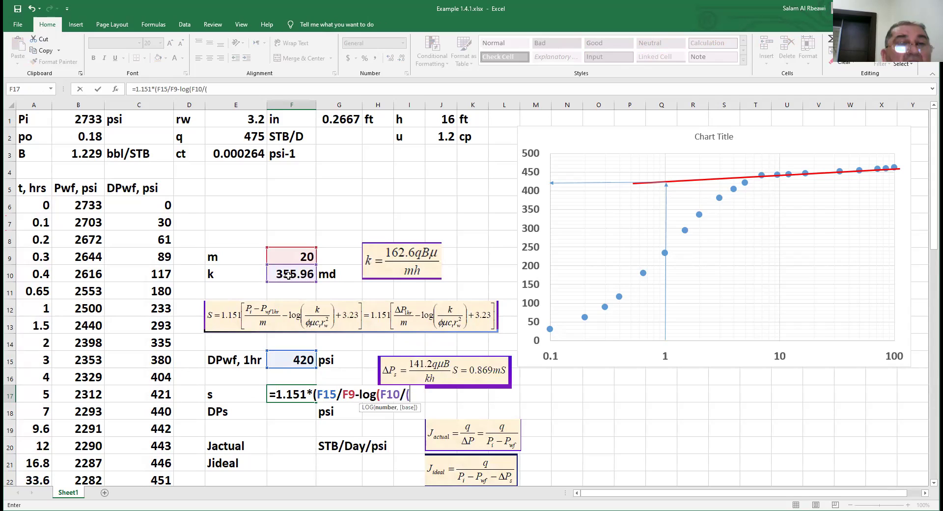
{"action": "left_click", "coordinate": [87, 138]}
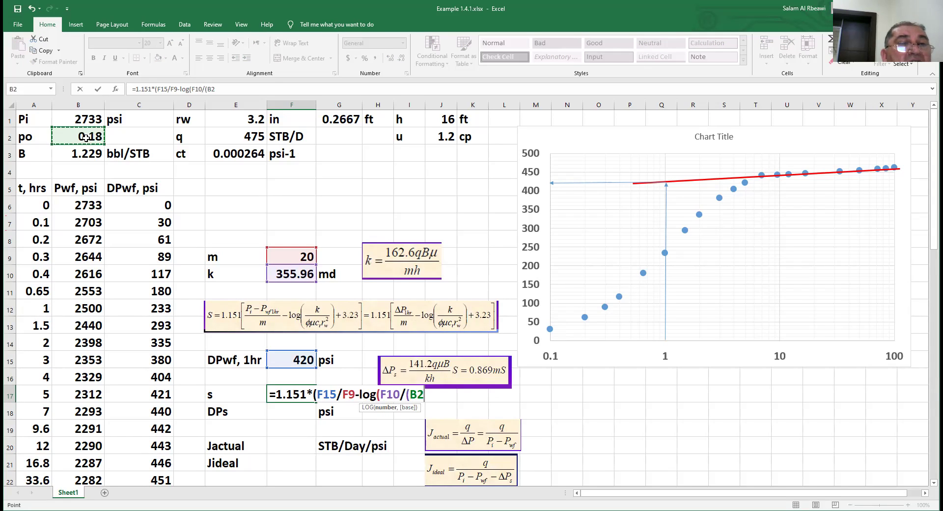
{"action": "type", "text": "*"}
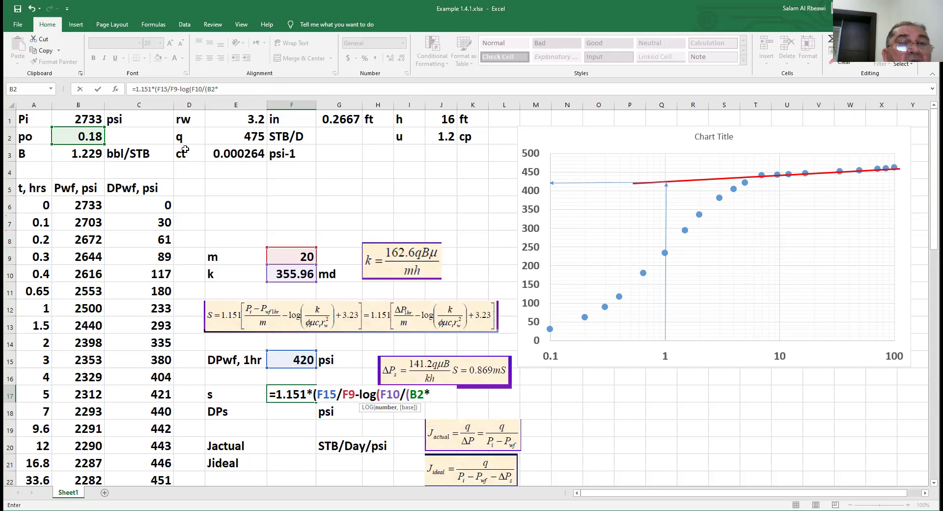
{"action": "left_click", "coordinate": [441, 137]}
{"action": "type", "text": "*"}
{"action": "left_click", "coordinate": [239, 154]}
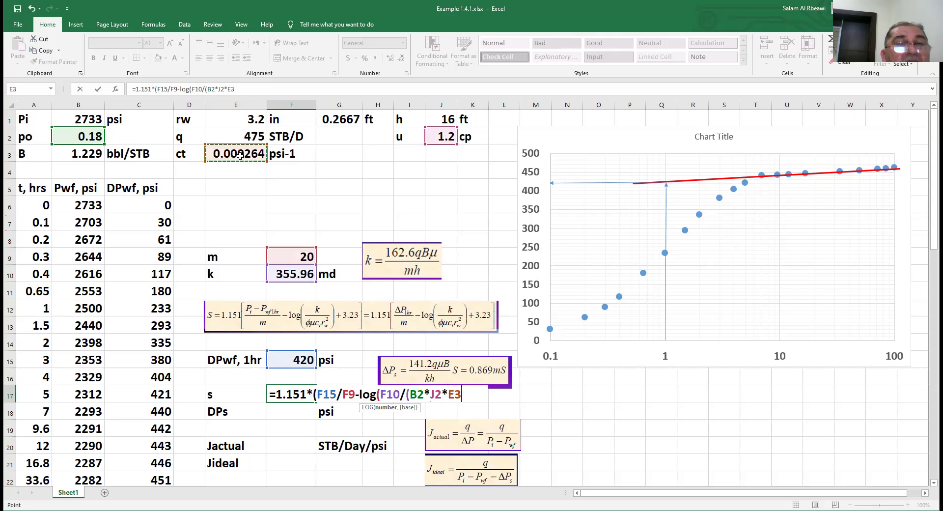
{"action": "type", "text": "*"}
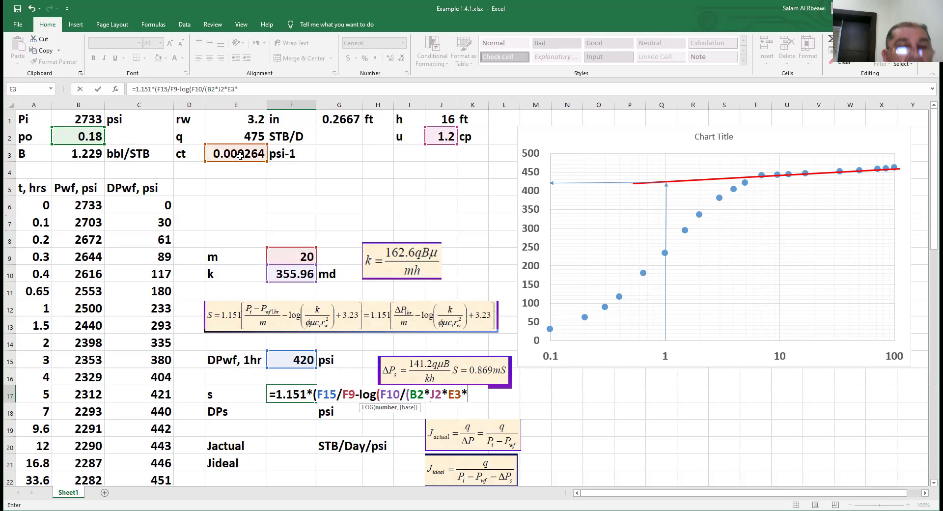
{"action": "left_click", "coordinate": [251, 119]}
{"action": "left_click", "coordinate": [331, 118]}
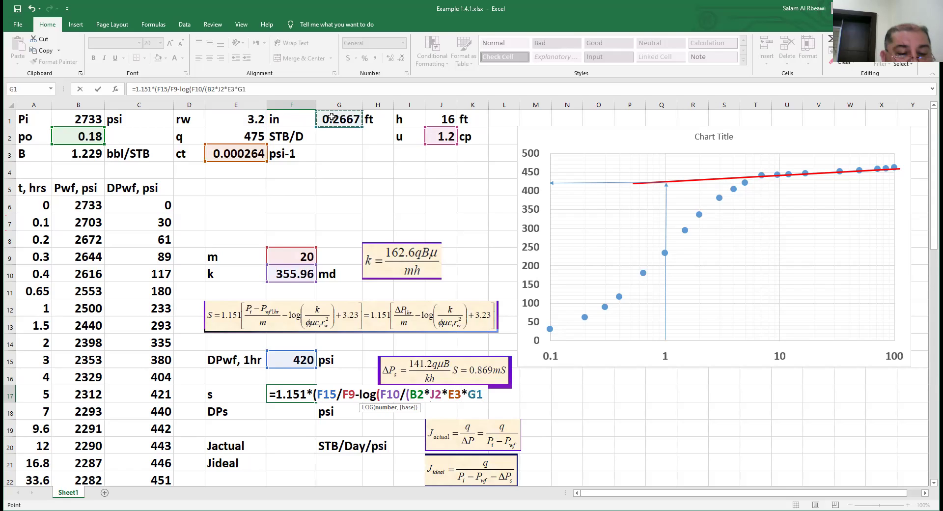
{"action": "type", "text": "^2)"}
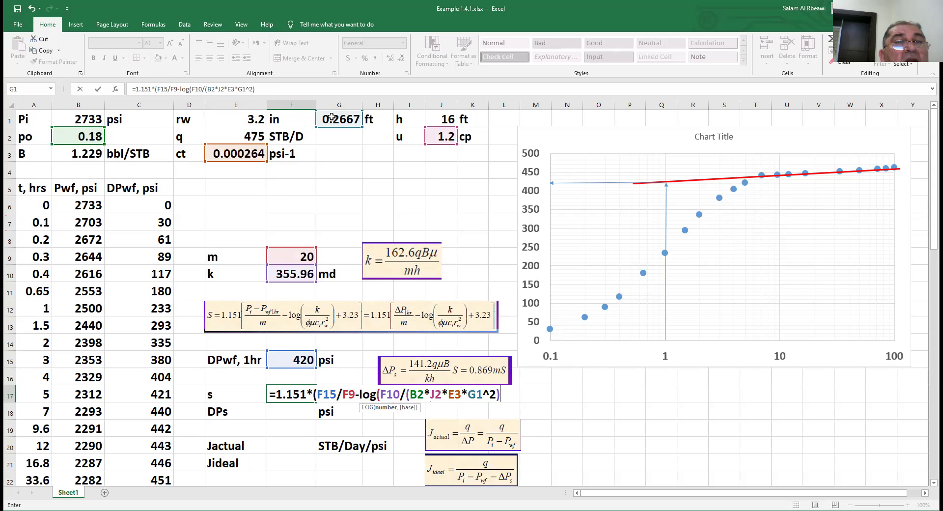
{"action": "type", "text": ")+3.23)"}
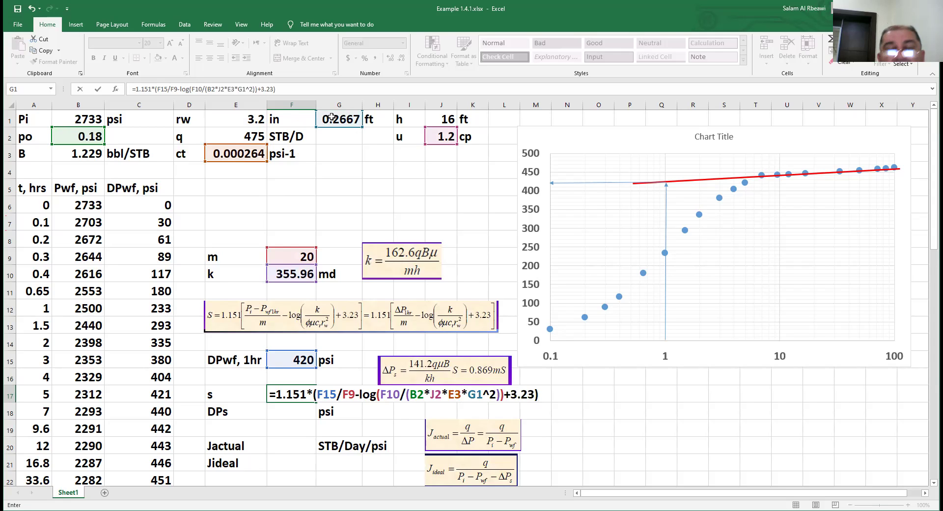
{"action": "key", "text": "Return"}
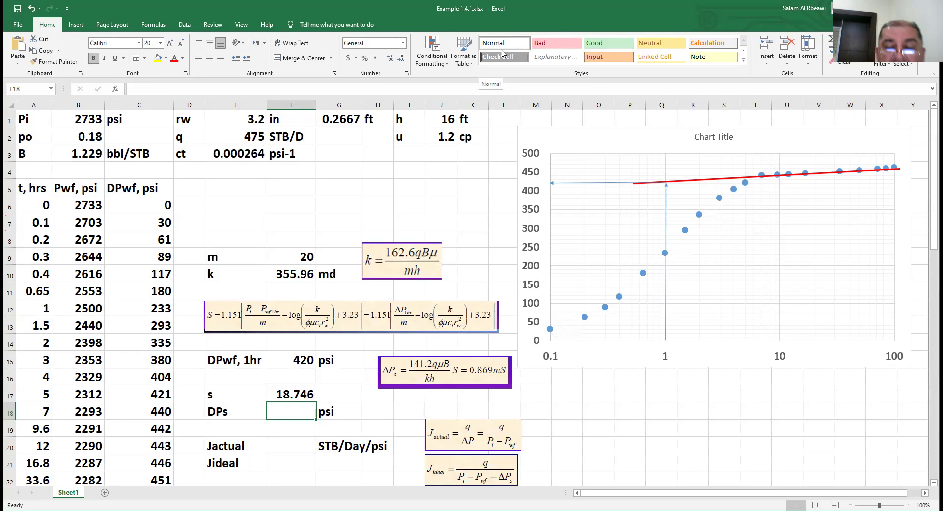
Step: Calculate the skin pressure drop DPs in F18 as =0.869*F9*F17
{"action": "type", "text": "=0.8"}
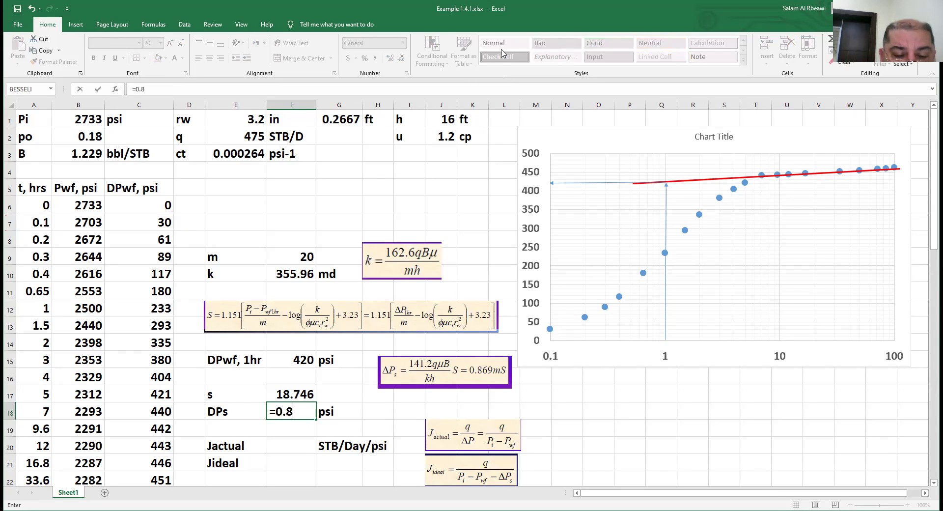
{"action": "type", "text": "69*"}
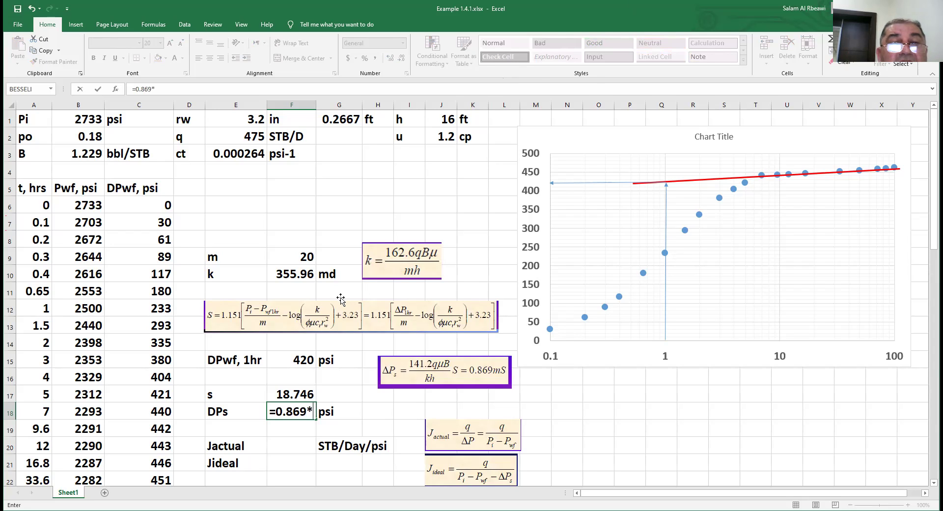
{"action": "left_click", "coordinate": [296, 259]}
{"action": "type", "text": "*"}
{"action": "left_click", "coordinate": [292, 393]}
{"action": "key", "text": "Return"}
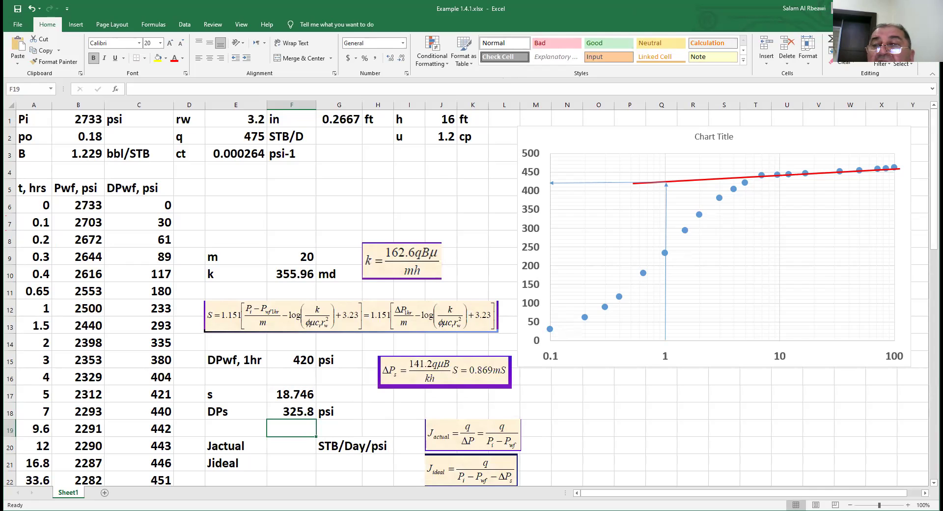
Step: Move the skin pressure-drop equation picture closer to the DPwf, 1hr row and enter the label rw' in H17
{"action": "left_click_drag", "start_coordinate": [933, 122], "coordinate": [933, 162]}
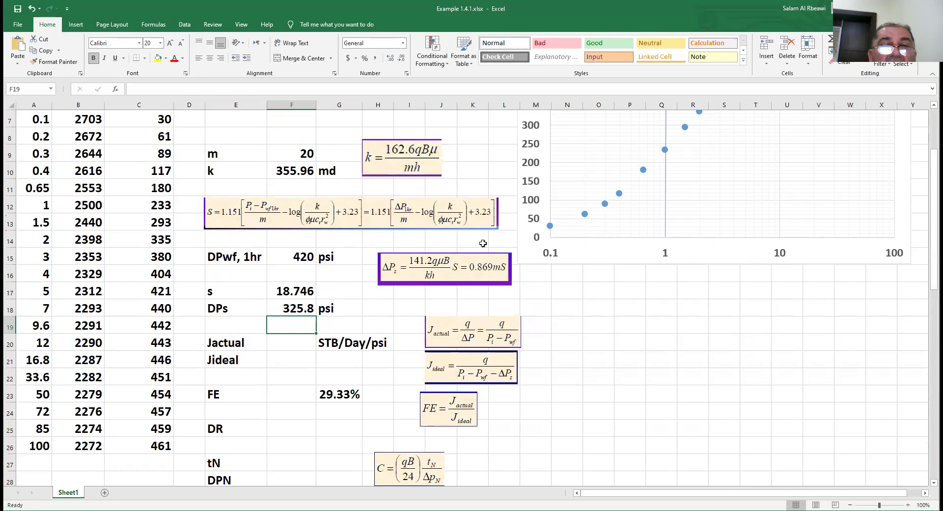
{"action": "left_click_drag", "start_coordinate": [401, 276], "coordinate": [383, 265]}
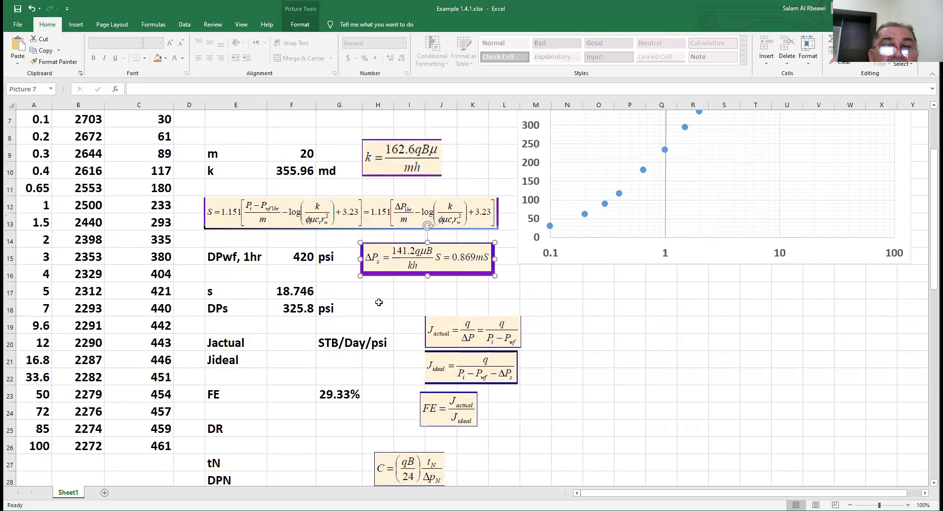
{"action": "left_click", "coordinate": [379, 293]}
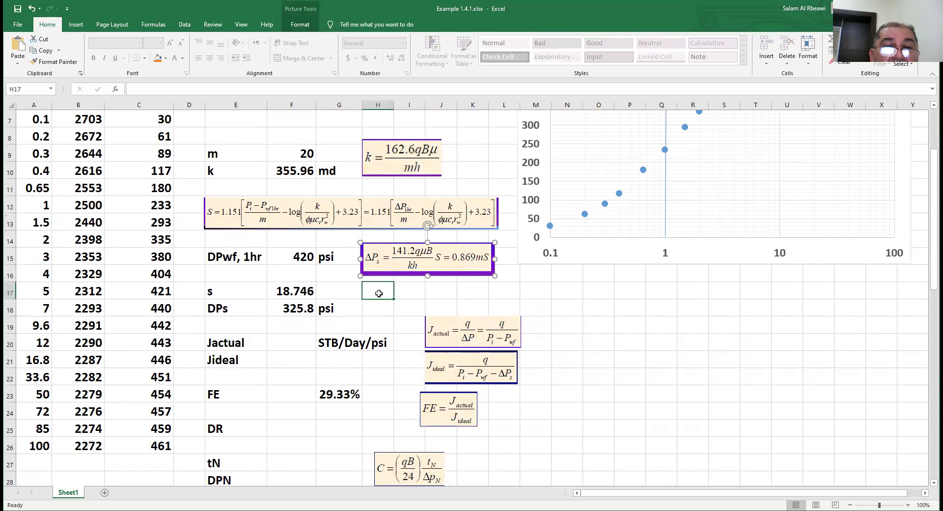
{"action": "type", "text": "rw"}
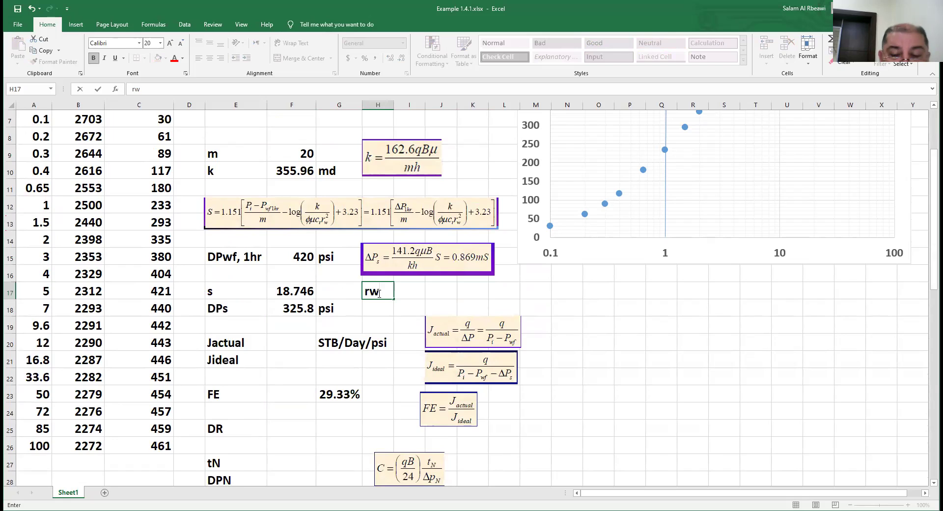
{"action": "type", "text": "\""}
{"action": "key", "text": "BackSpace"}
{"action": "type", "text": "'"}
Step: Calculate the effective wellbore radius rw' in I17 as =G1*exp(-F17)
{"action": "left_click", "coordinate": [403, 294]}
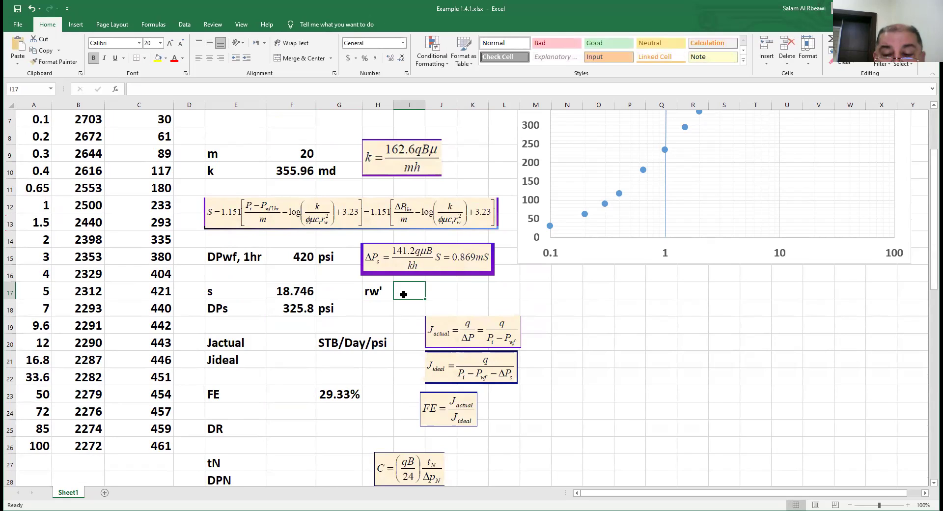
{"action": "type", "text": "="}
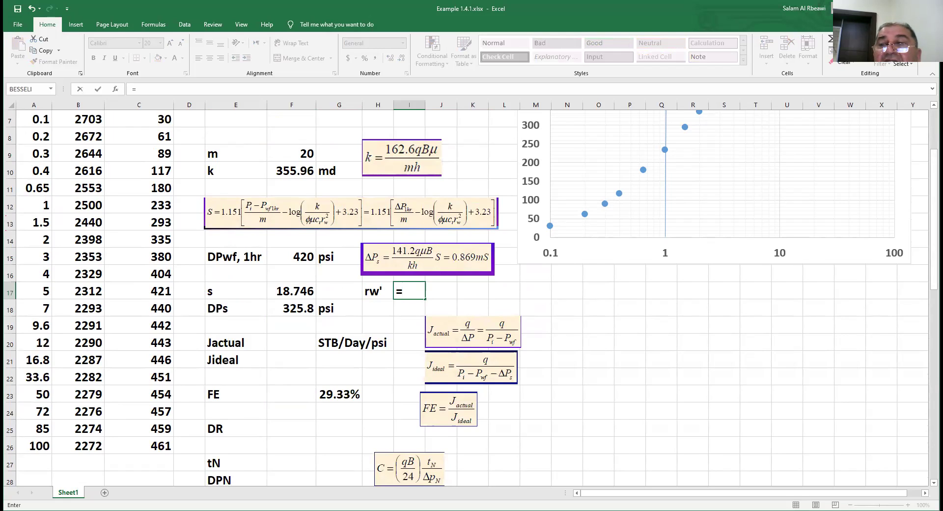
{"action": "scroll", "coordinate": [334, 148], "scroll_direction": "up", "scroll_amount": 2}
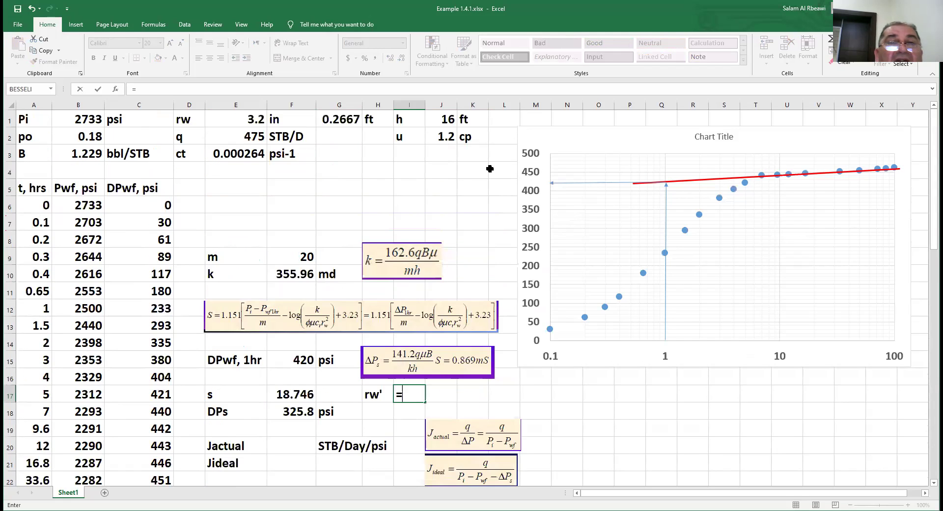
{"action": "left_click", "coordinate": [334, 119]}
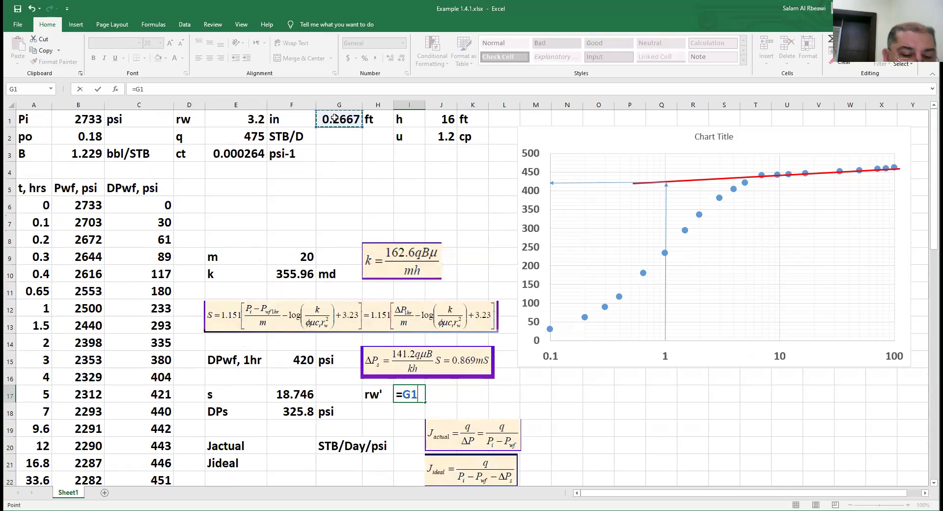
{"action": "type", "text": "*"}
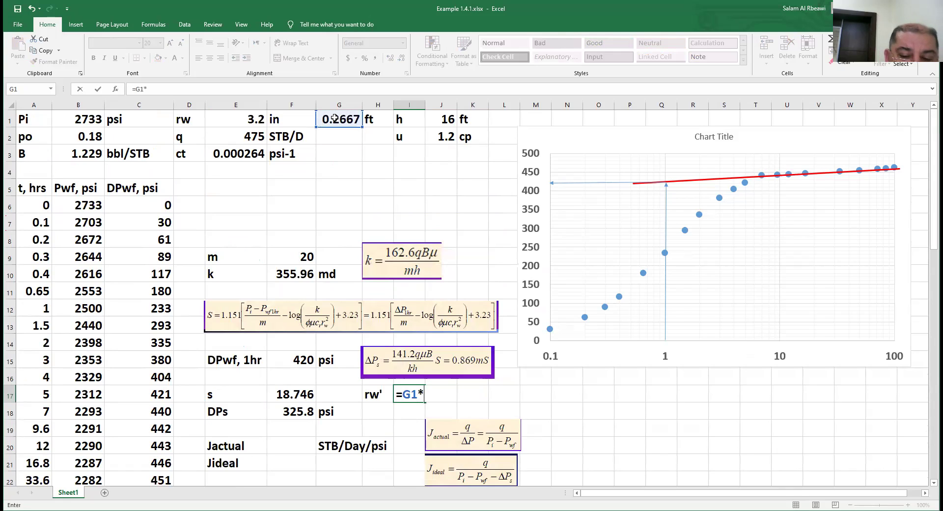
{"action": "type", "text": "exp("}
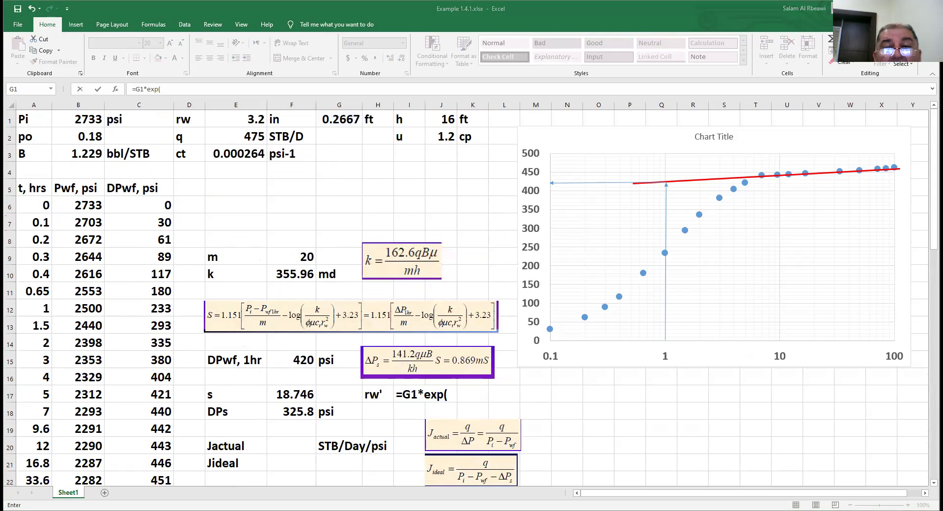
{"action": "type", "text": "-"}
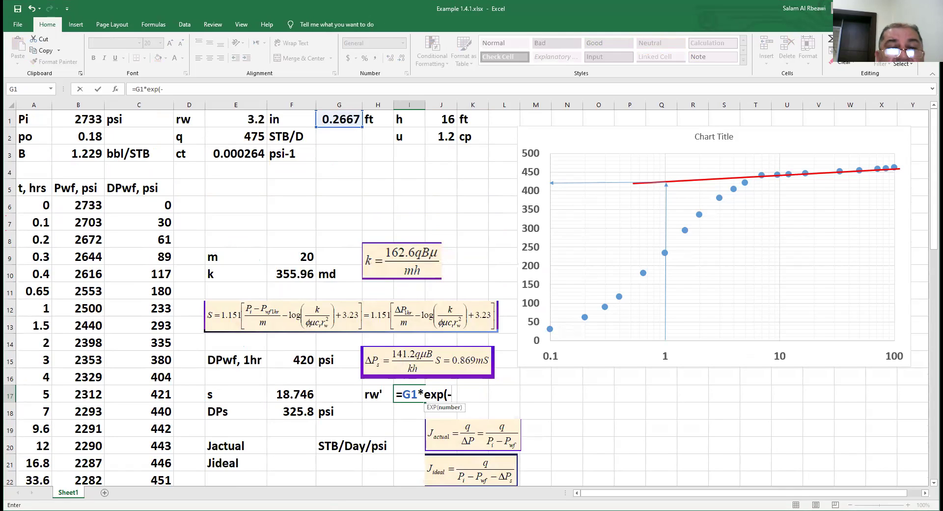
{"action": "left_click", "coordinate": [283, 395]}
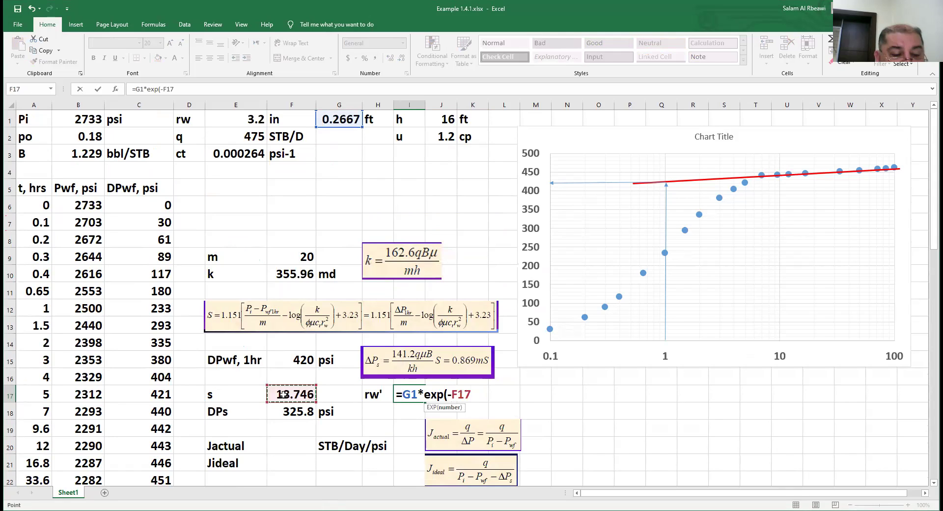
{"action": "type", "text": ")"}
{"action": "key", "text": "Return"}
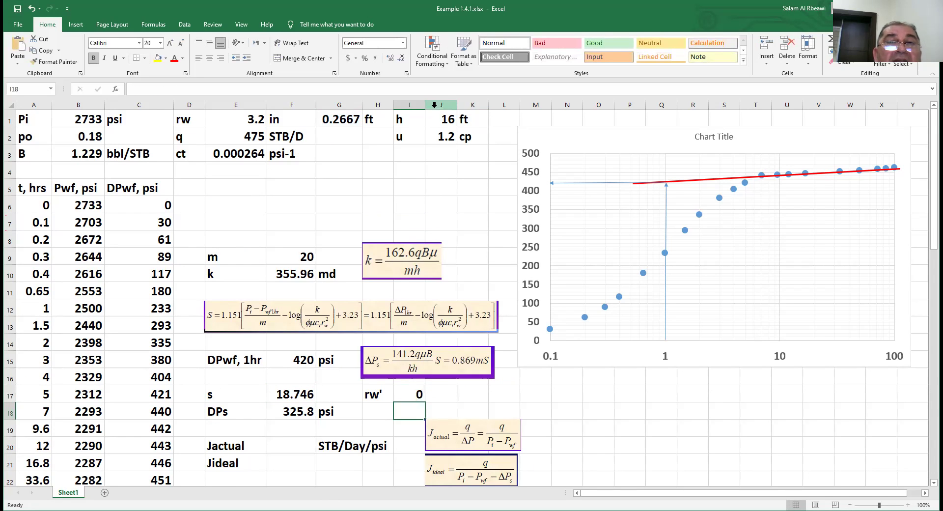
Step: Autofit column I to its contents and enter ft as the rw' unit in J17
{"action": "double_click", "coordinate": [423, 107]}
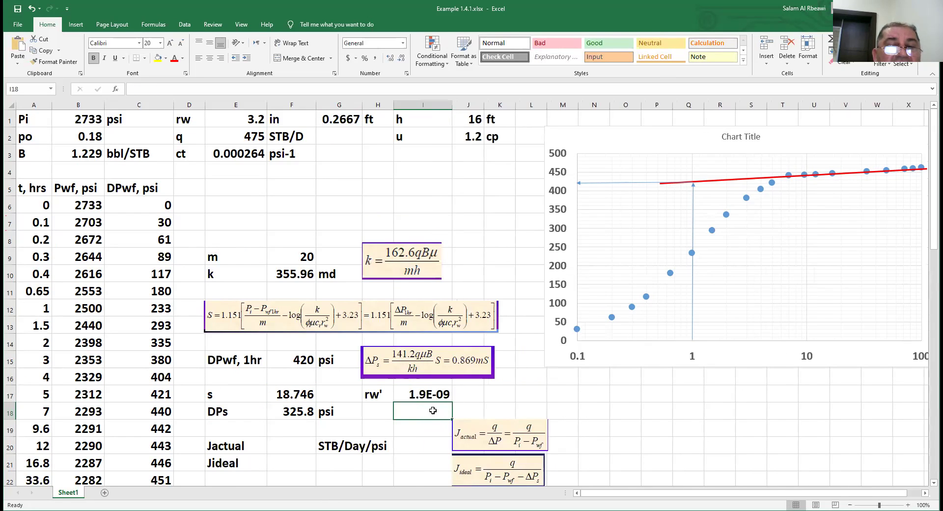
{"action": "left_click", "coordinate": [462, 394]}
{"action": "type", "text": "ft"}
{"action": "key", "text": "Return"}
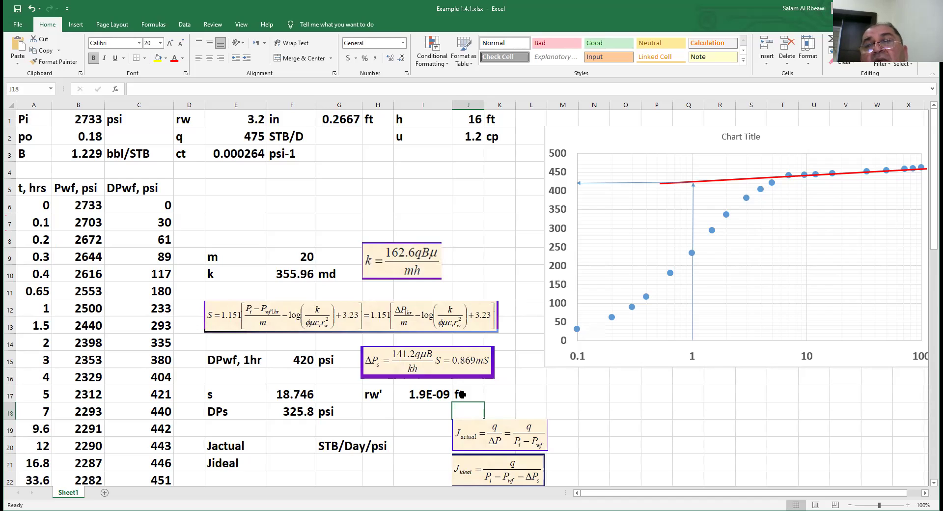
Step: Move the Jactual equation picture beside the Jactual row and calculate Jactual in F20 as =E2/C26
{"action": "left_click_drag", "start_coordinate": [471, 436], "coordinate": [427, 429]}
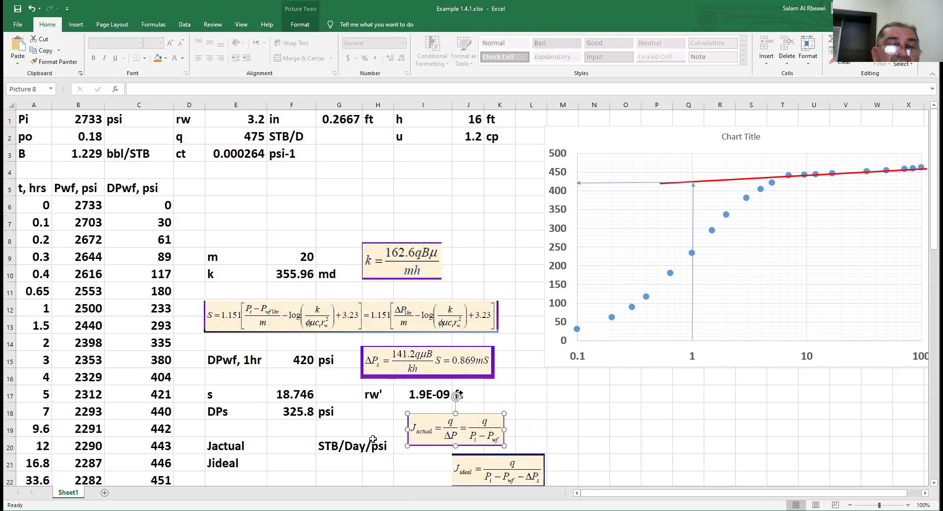
{"action": "left_click", "coordinate": [291, 447]}
{"action": "type", "text": "="}
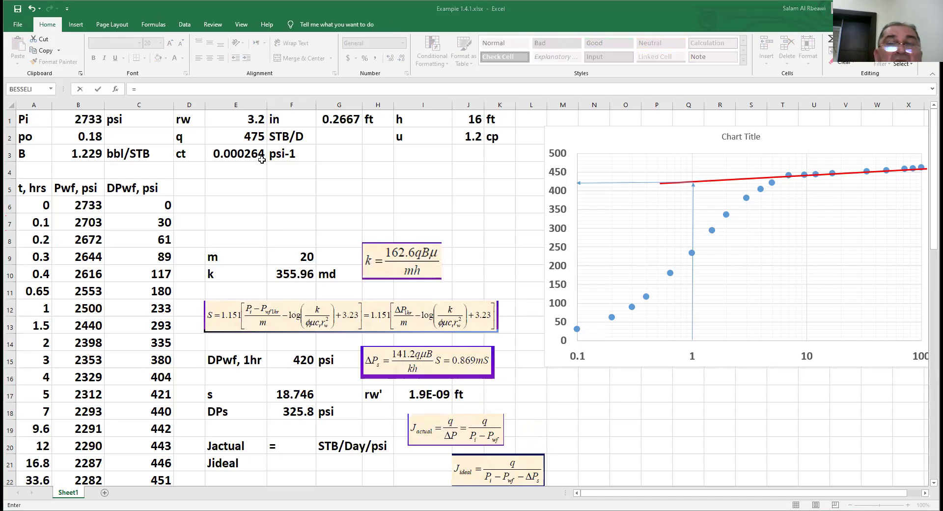
{"action": "left_click", "coordinate": [247, 136]}
{"action": "type", "text": "/"}
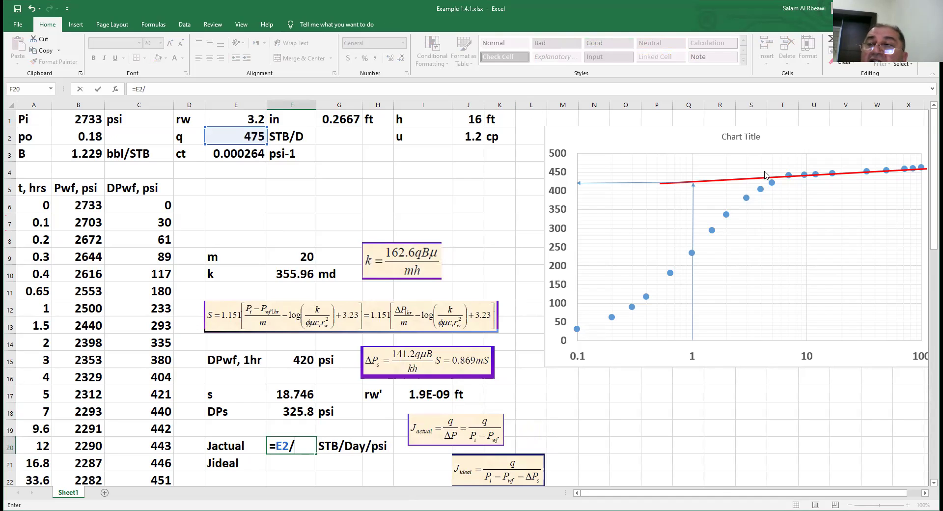
{"action": "scroll", "coordinate": [355, 327], "scroll_direction": "down", "scroll_amount": 4}
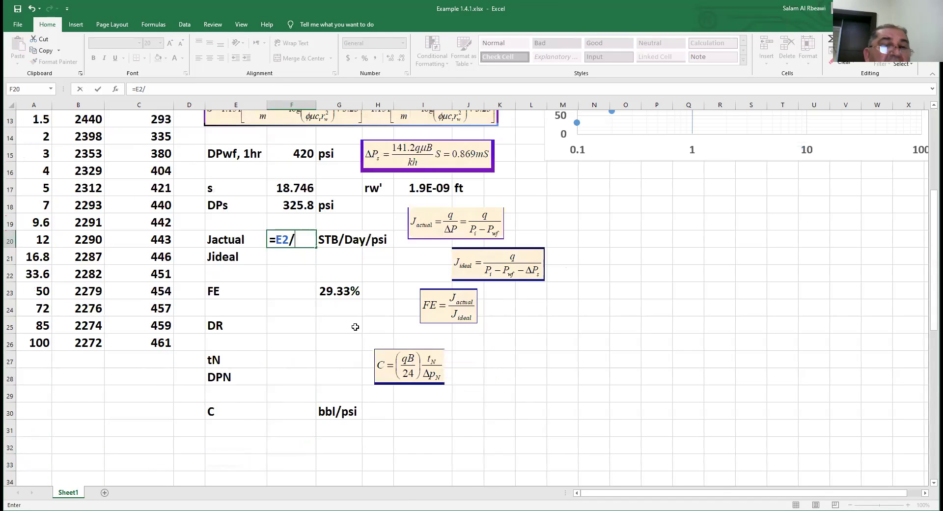
{"action": "left_click", "coordinate": [146, 342]}
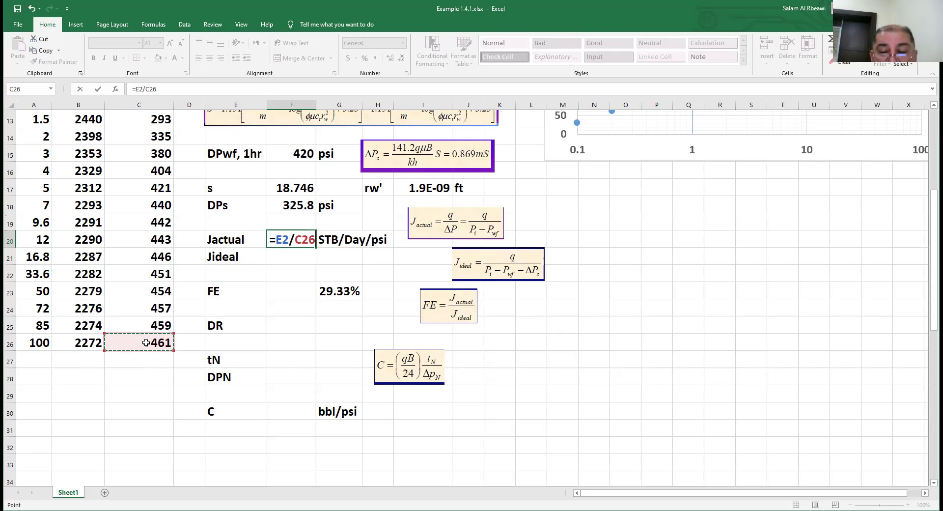
{"action": "key", "text": "Return"}
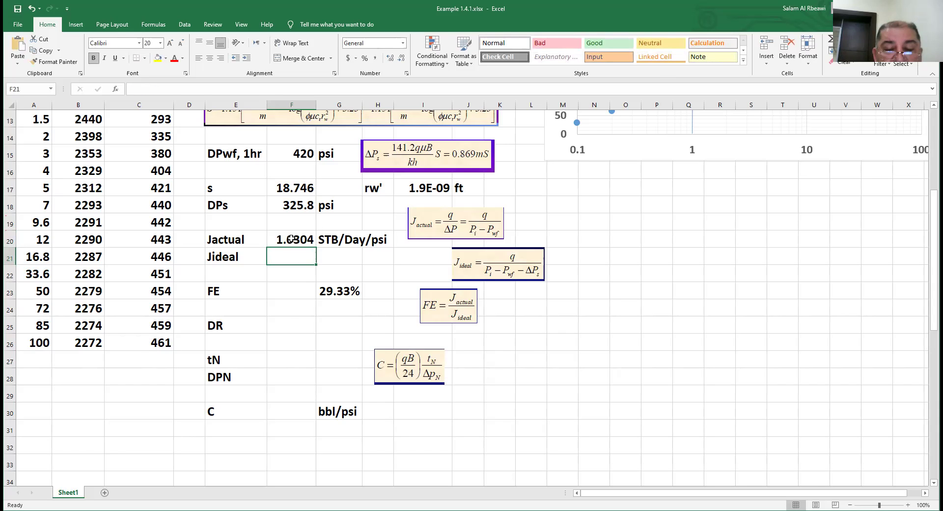
Step: Calculate the ideal productivity index Jideal in F21 as =E2/(C26-F18)
{"action": "type", "text": "="}
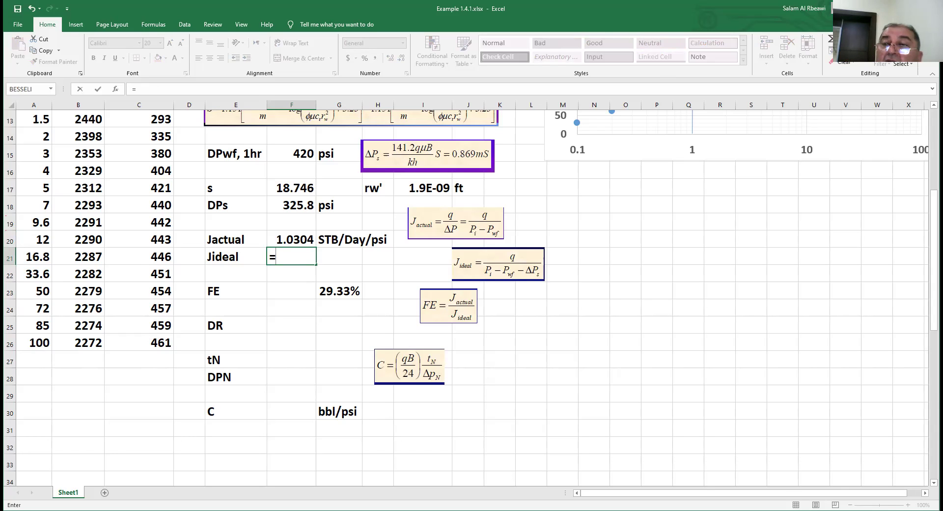
{"action": "scroll", "coordinate": [472, 295], "scroll_direction": "up", "scroll_amount": 4}
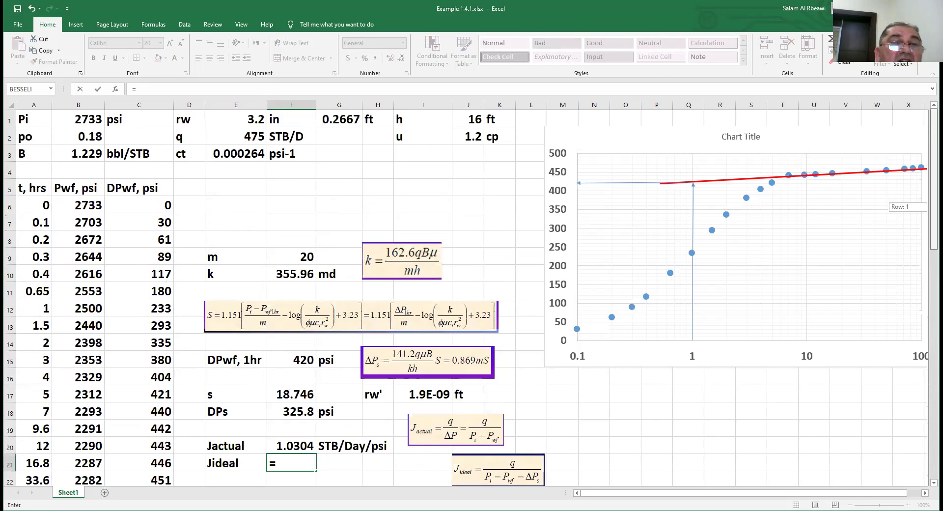
{"action": "left_click", "coordinate": [244, 139]}
{"action": "type", "text": "/"}
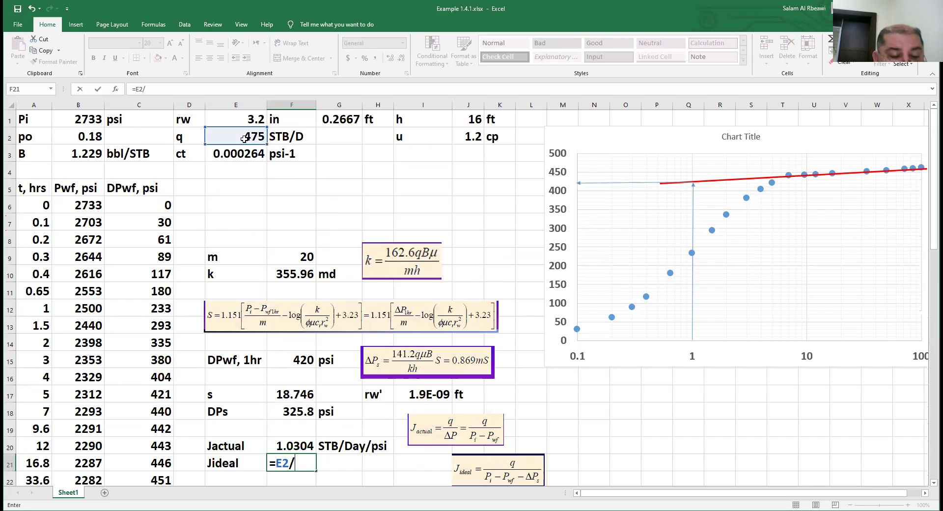
{"action": "type", "text": "("}
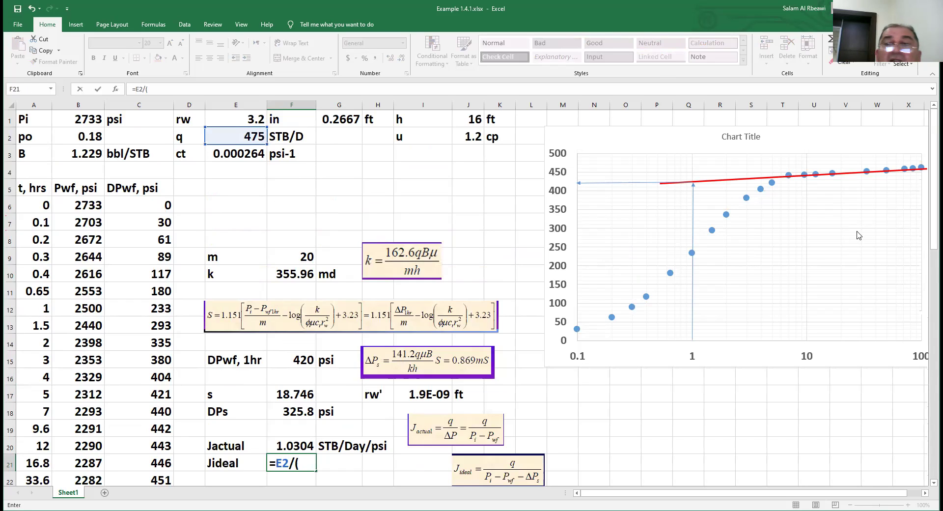
{"action": "scroll", "coordinate": [430, 447], "scroll_direction": "down", "scroll_amount": 2}
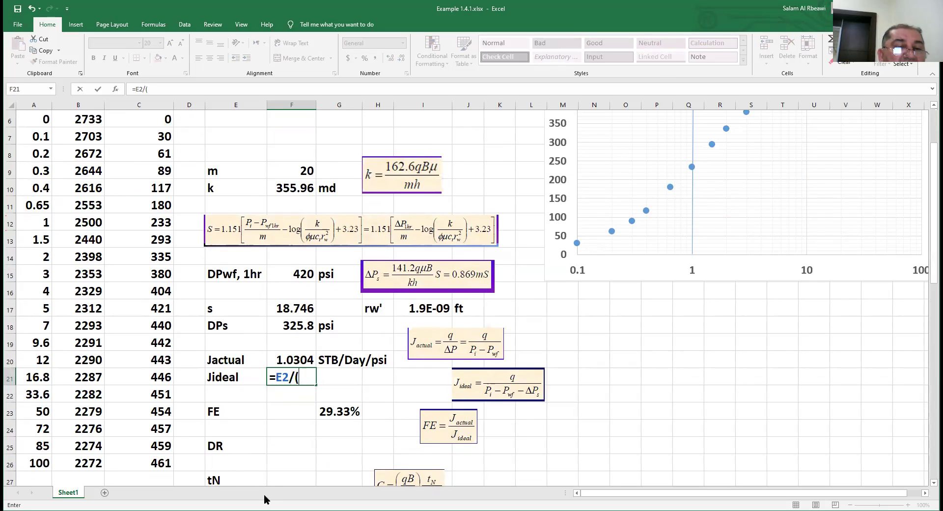
{"action": "left_click", "coordinate": [154, 462]}
{"action": "type", "text": "-"}
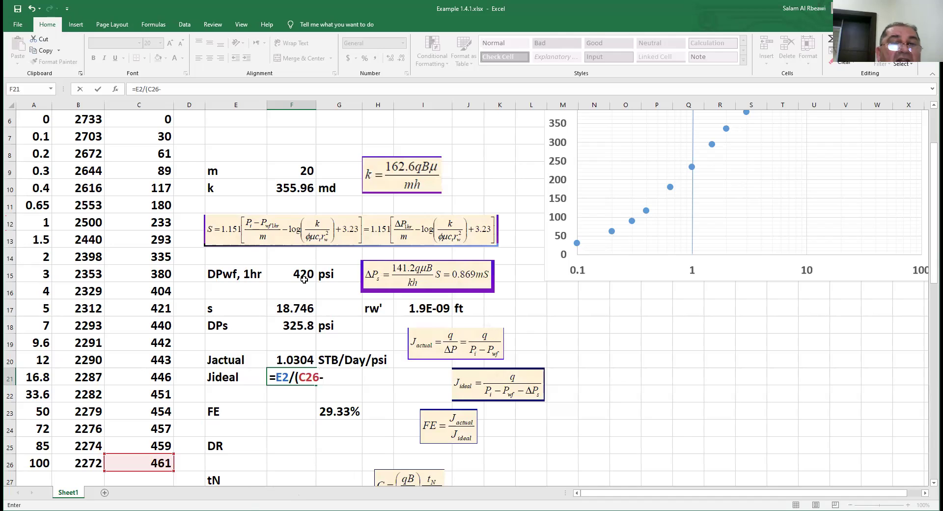
{"action": "left_click", "coordinate": [299, 325]}
{"action": "type", "text": ")"}
{"action": "key", "text": "Return"}
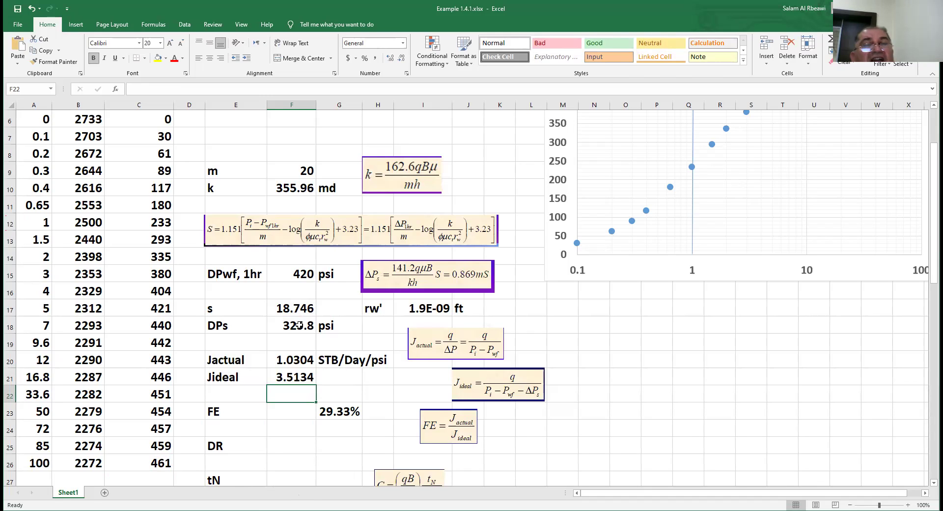
Step: Move the FE percentage from G23 to F23 and clear its content
{"action": "left_click", "coordinate": [330, 413]}
{"action": "right_click", "coordinate": [330, 413]}
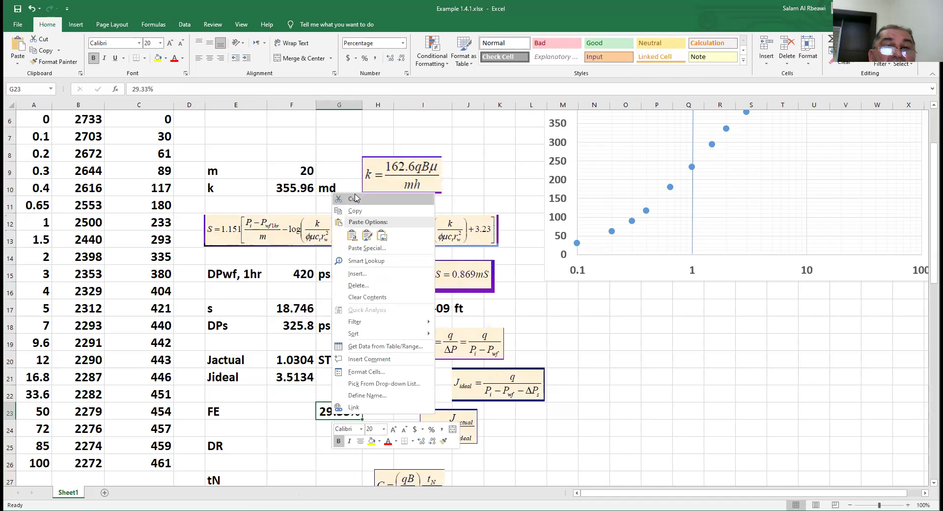
{"action": "left_click", "coordinate": [355, 199]}
{"action": "left_click", "coordinate": [288, 409]}
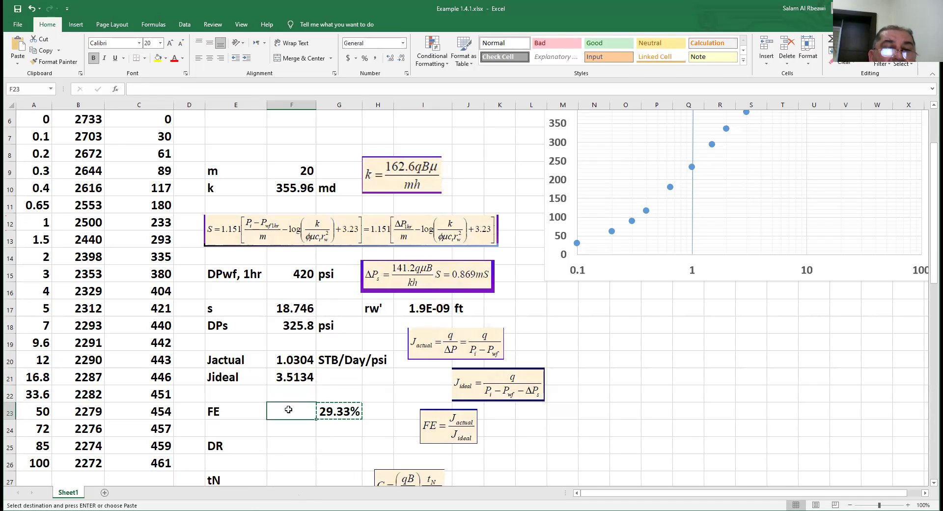
{"action": "right_click", "coordinate": [289, 411]}
{"action": "left_click", "coordinate": [308, 231]}
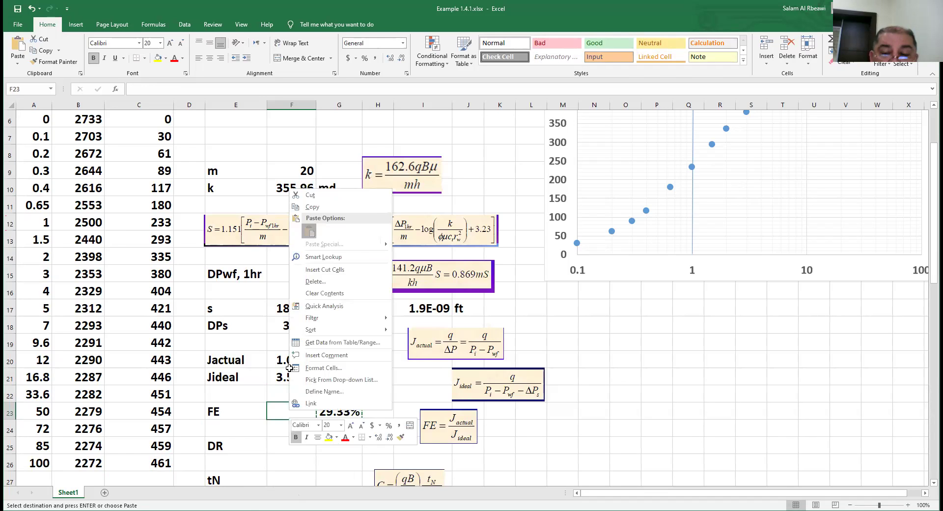
{"action": "key", "text": "Delete"}
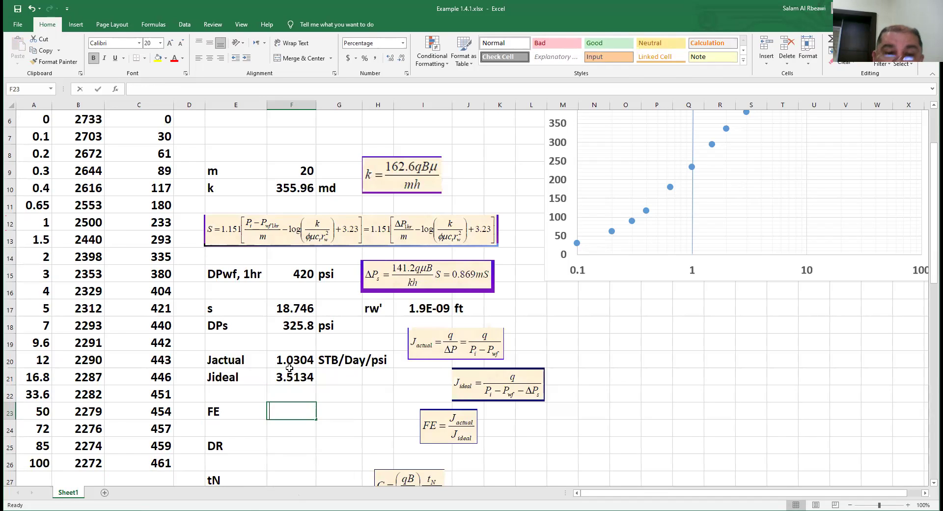
Step: Calculate the flow efficiency FE in F23 as Jactual divided by Jideal, =F20/F21
{"action": "type", "text": "="}
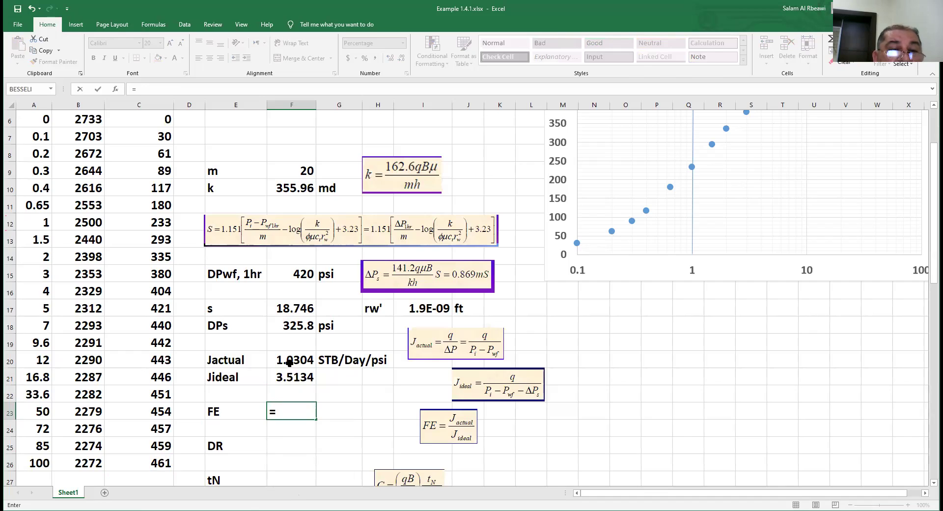
{"action": "left_click", "coordinate": [290, 361]}
{"action": "type", "text": "/"}
{"action": "left_click", "coordinate": [287, 376]}
{"action": "key", "text": "Return"}
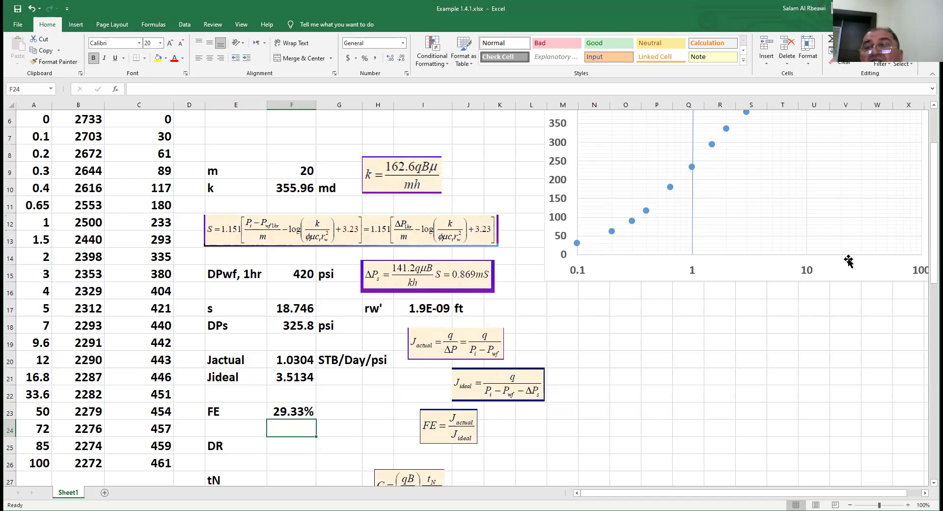
Step: Calculate the damage ratio DR in F25 as =1/F23
{"action": "left_click_drag", "start_coordinate": [933, 164], "coordinate": [933, 210]}
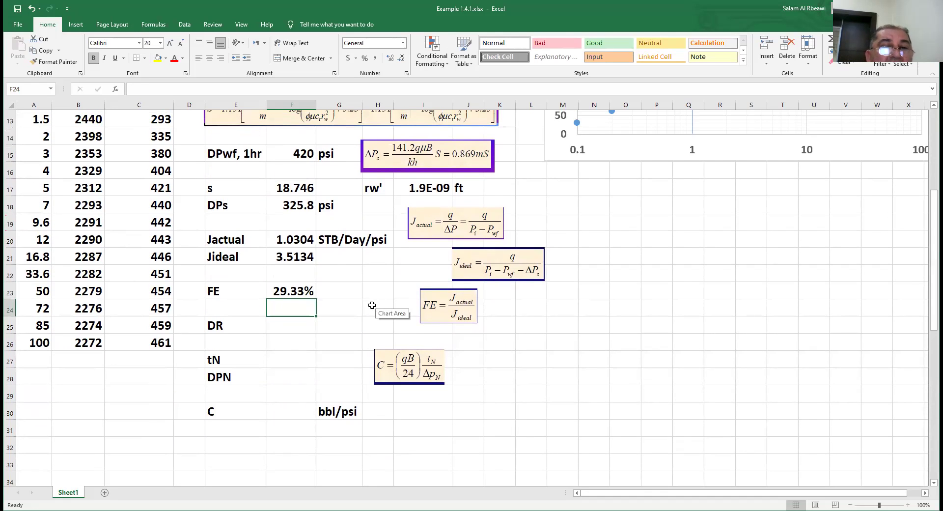
{"action": "left_click", "coordinate": [285, 326]}
{"action": "type", "text": "="}
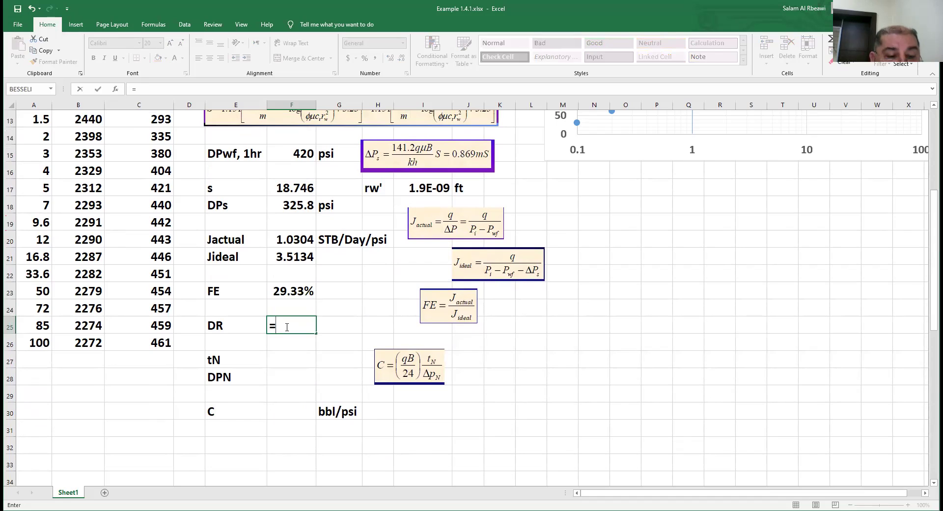
{"action": "type", "text": "1/"}
{"action": "left_click", "coordinate": [287, 292]}
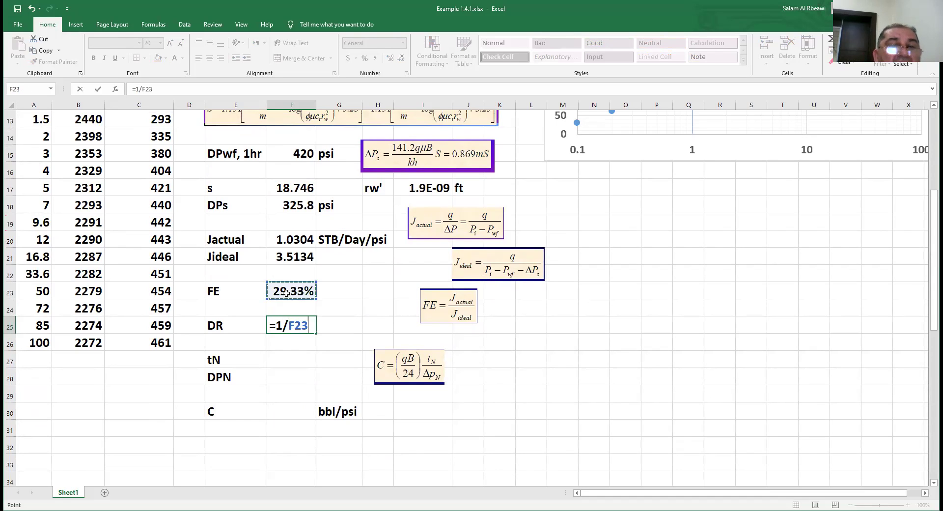
{"action": "key", "text": "Return"}
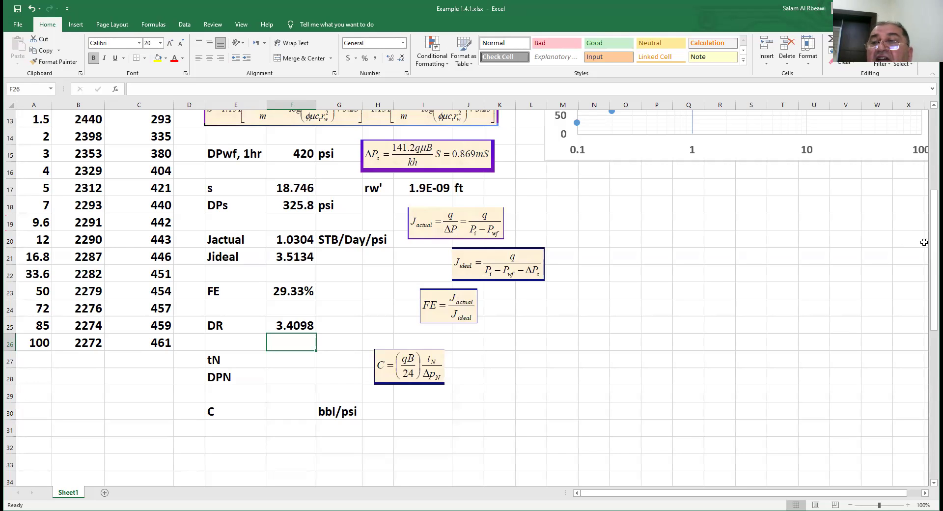
Step: Highlight the DPwf value for 1 hour in C12 with a yellow fill
{"action": "scroll", "coordinate": [933, 245], "scroll_direction": "up", "scroll_amount": 4}
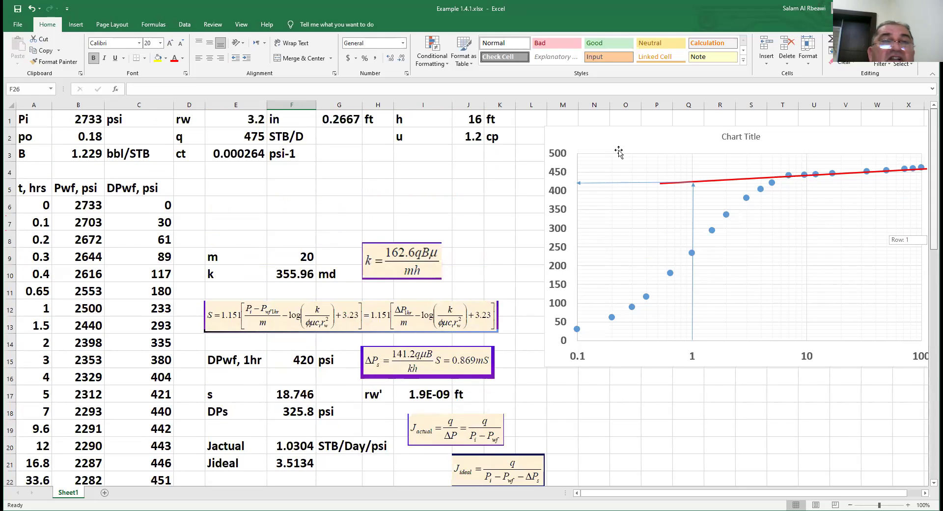
{"action": "left_click", "coordinate": [242, 131]}
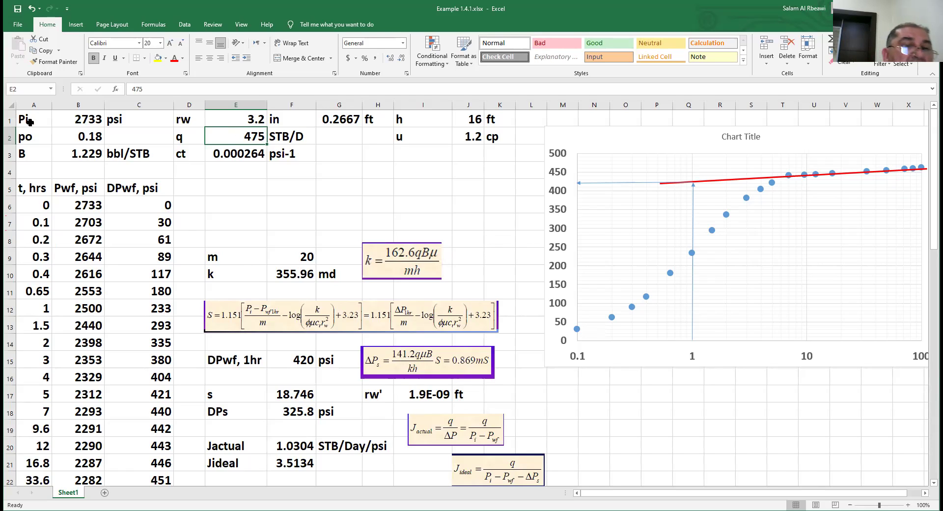
{"action": "left_click", "coordinate": [147, 309]}
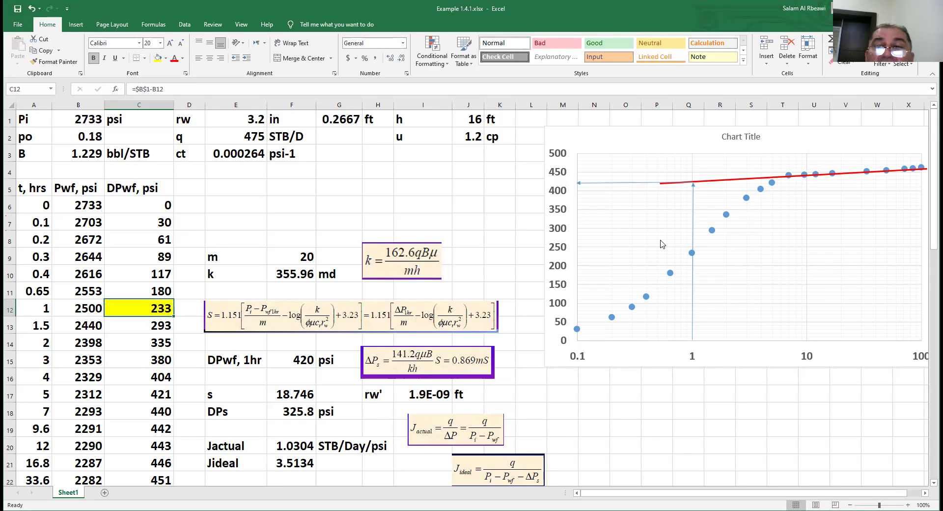
Step: Circle the 1-hour data point on the chart, mark the red line at 1 hour, and erase both annotations
{"action": "mouse_move", "coordinate": [691, 254]}
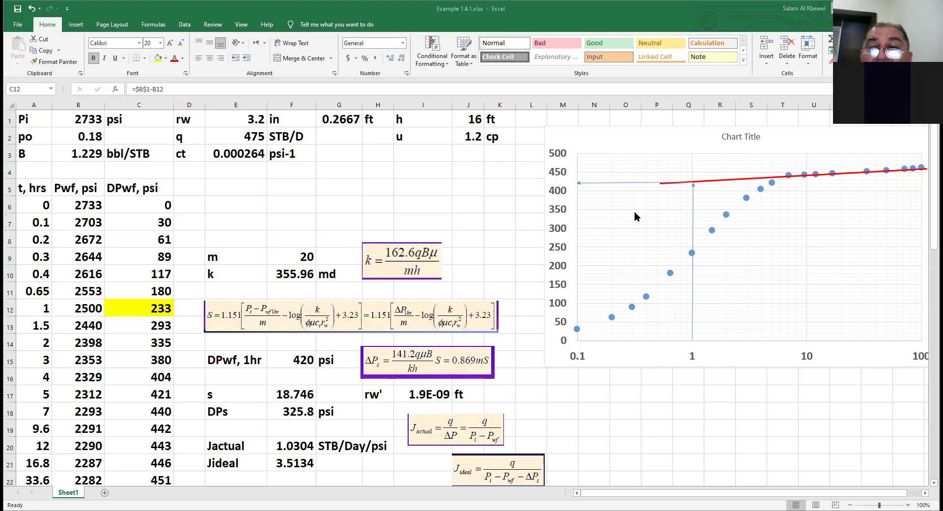
{"action": "mouse_move", "coordinate": [694, 247]}
{"action": "left_mouse_down"}
{"action": "mouse_move", "coordinate": [691, 256]}
{"action": "mouse_move", "coordinate": [695, 249]}
{"action": "left_mouse_up"}
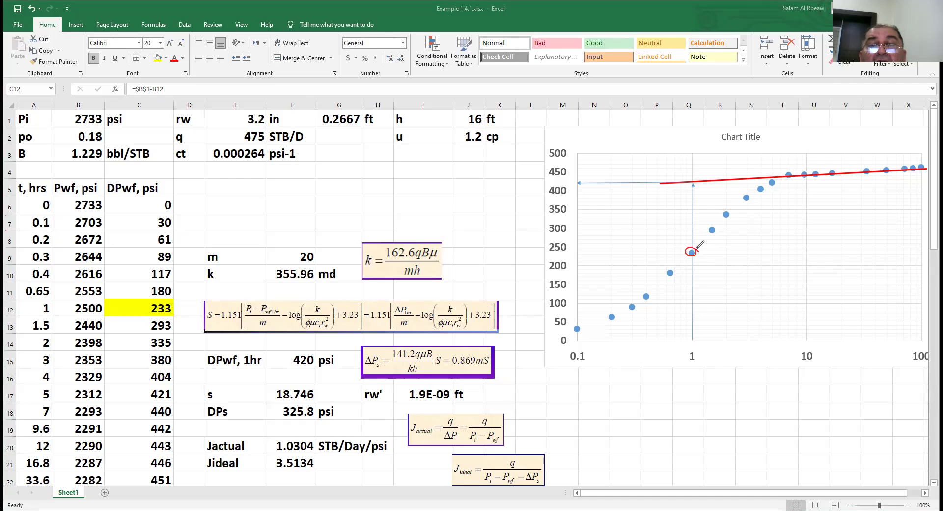
{"action": "left_click", "coordinate": [692, 182]}
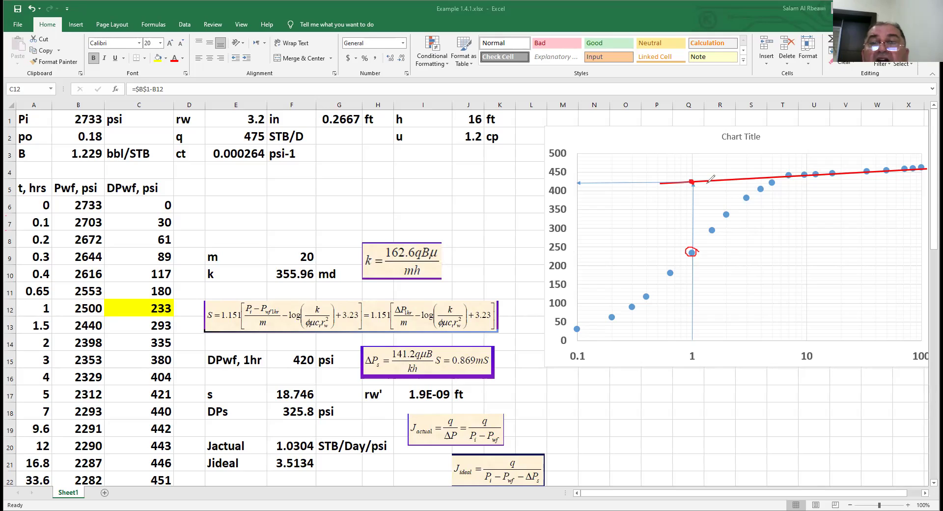
{"action": "key", "text": "e"}
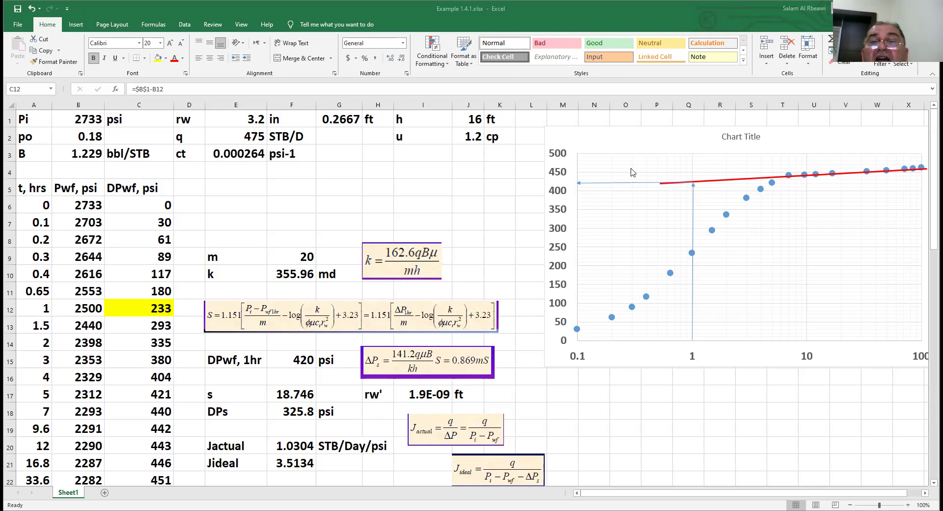
Step: Shorten the red straight line on the chart so that it starts at the 7-hour data point
{"action": "left_click", "coordinate": [707, 179]}
{"action": "left_click_drag", "start_coordinate": [661, 183], "coordinate": [786, 174]}
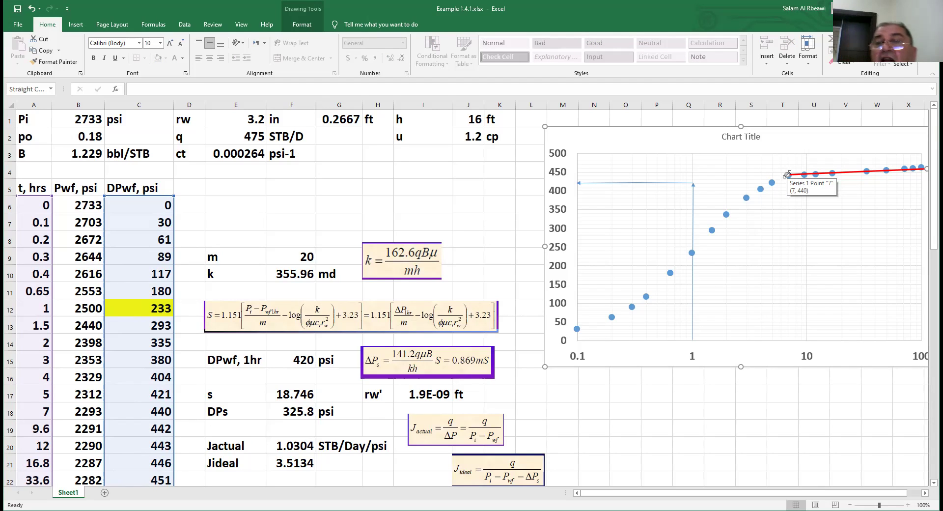
{"action": "left_click", "coordinate": [307, 220]}
Step: Clear the DPwf values in C6:C19
{"action": "left_click_drag", "start_coordinate": [142, 208], "coordinate": [168, 430]}
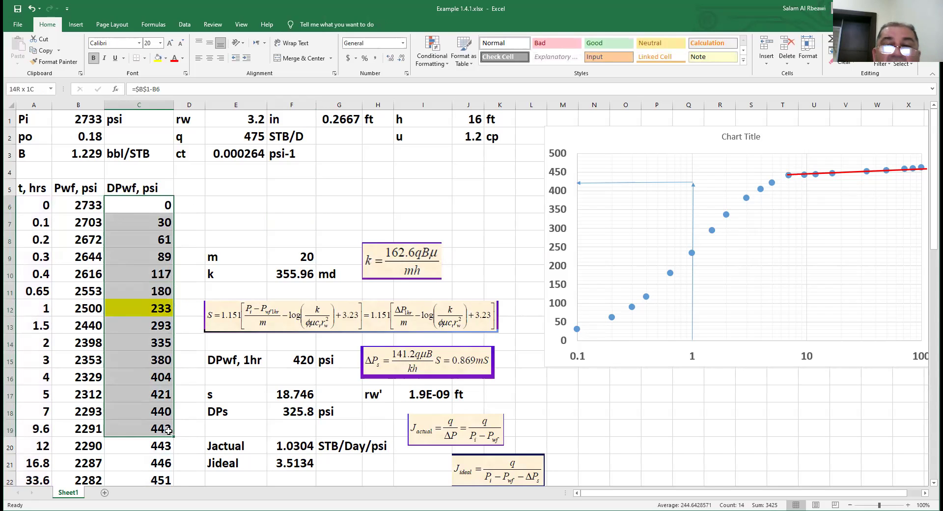
{"action": "key", "text": "Delete"}
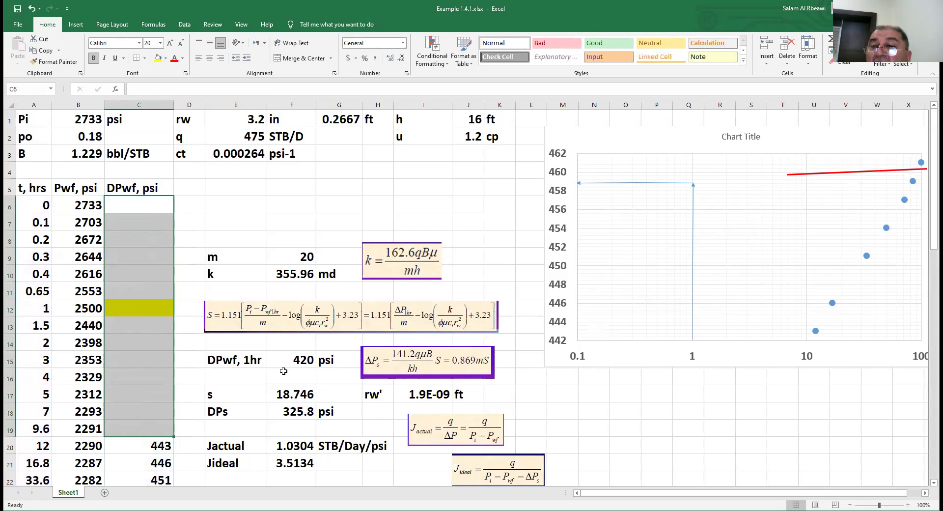
Step: Set the minimum bound of the chart's vertical axis to 400
{"action": "left_click", "coordinate": [833, 301]}
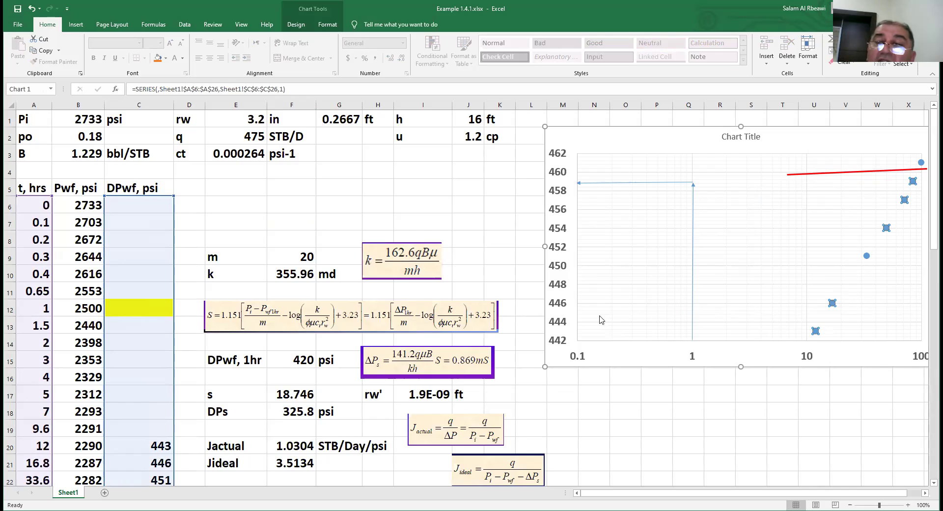
{"action": "left_click", "coordinate": [558, 344]}
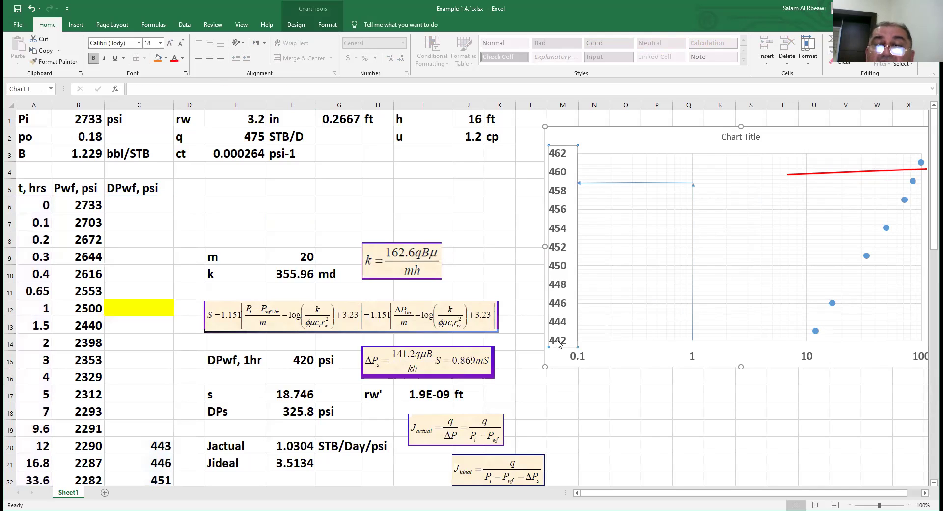
{"action": "right_click", "coordinate": [558, 344]}
{"action": "left_click", "coordinate": [591, 444]}
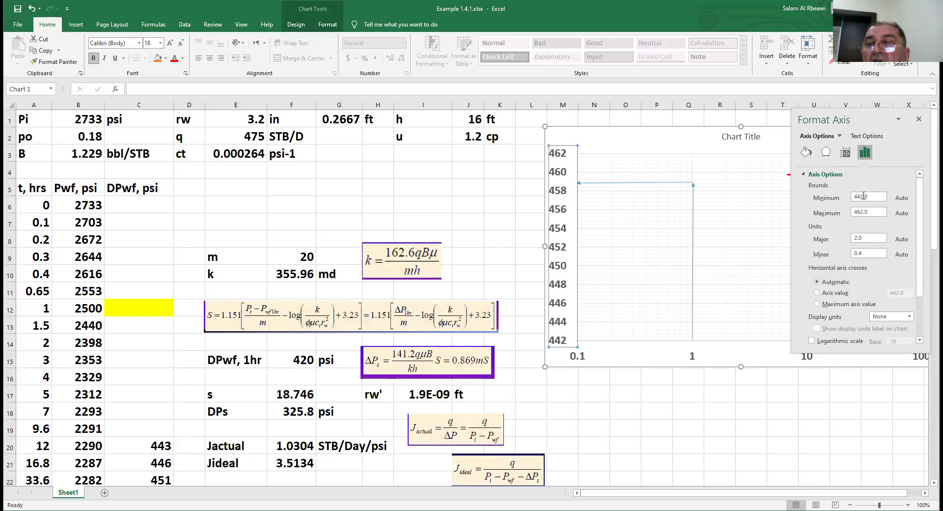
{"action": "left_click_drag", "start_coordinate": [875, 195], "coordinate": [853, 199]}
{"action": "type", "text": "400"}
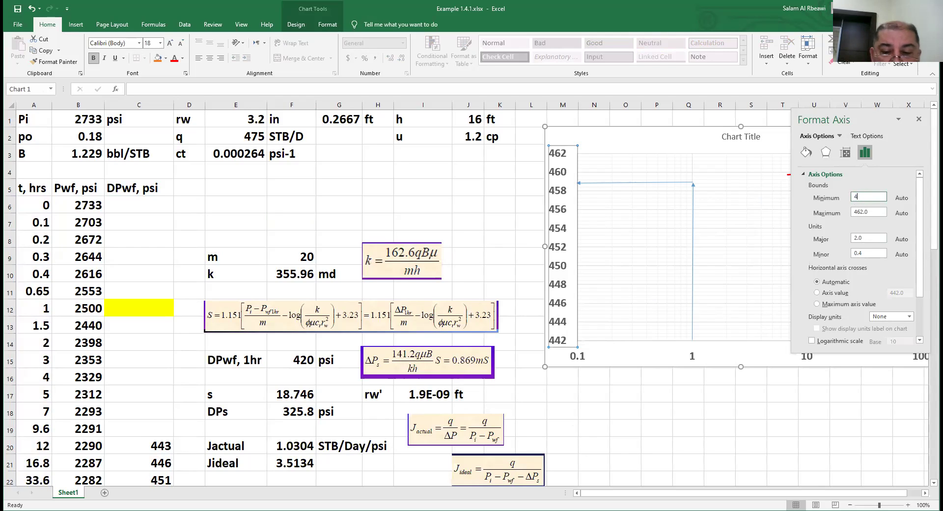
{"action": "key", "text": "Return"}
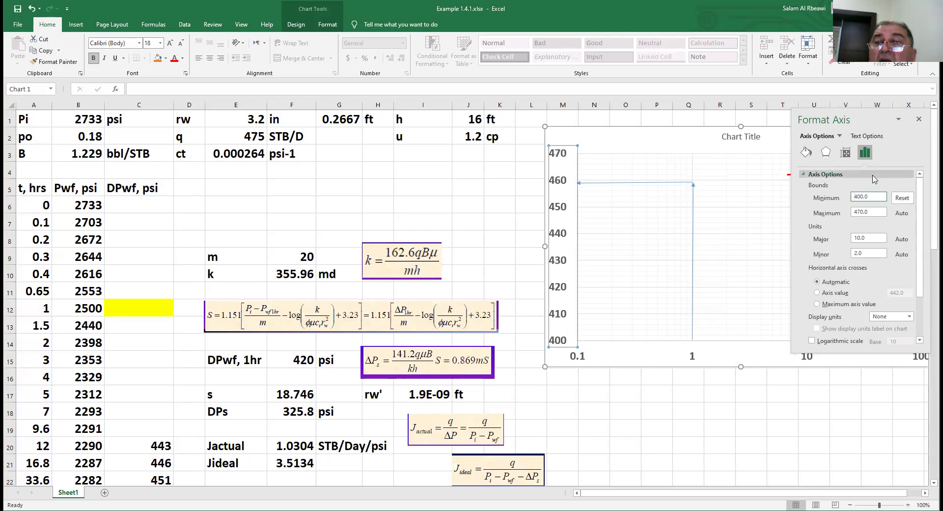
{"action": "left_click", "coordinate": [919, 120]}
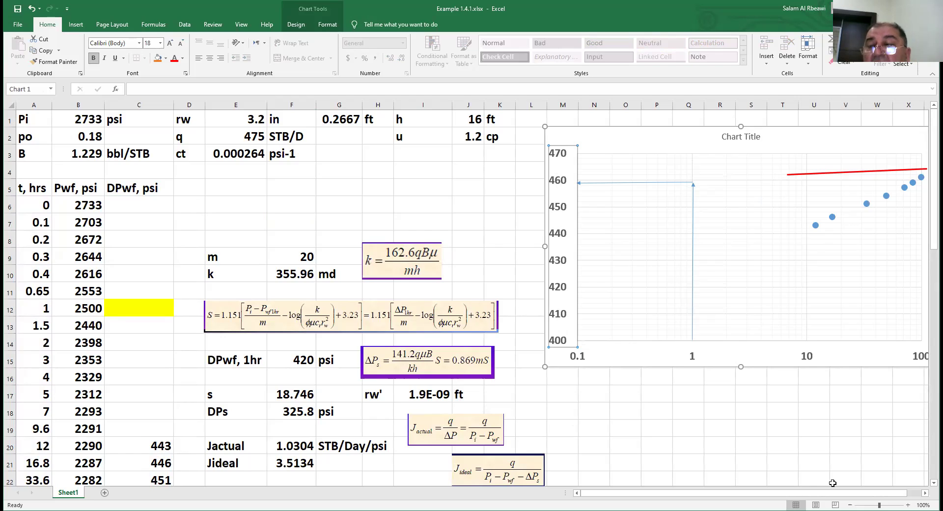
Step: Add a logarithmic trendline to the chart's data series and display its equation and R-squared value
{"action": "left_click", "coordinate": [922, 494]}
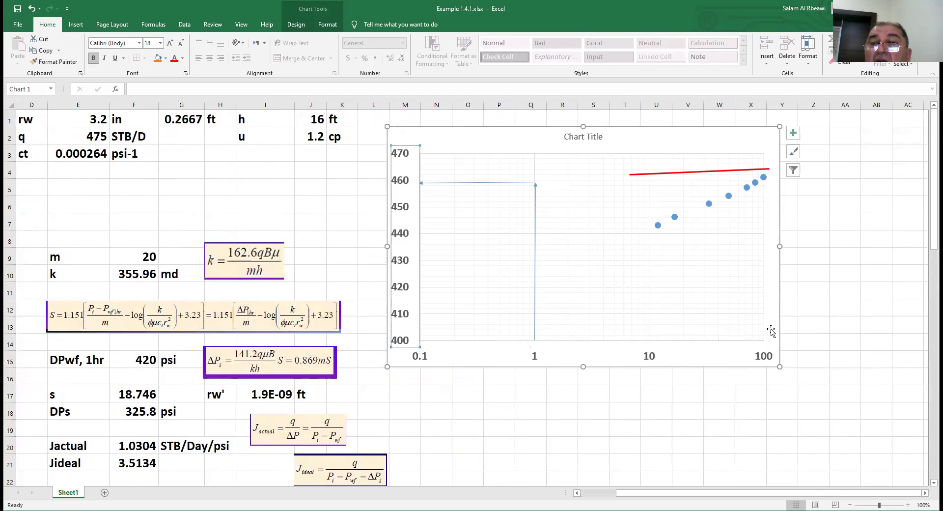
{"action": "left_click", "coordinate": [658, 226]}
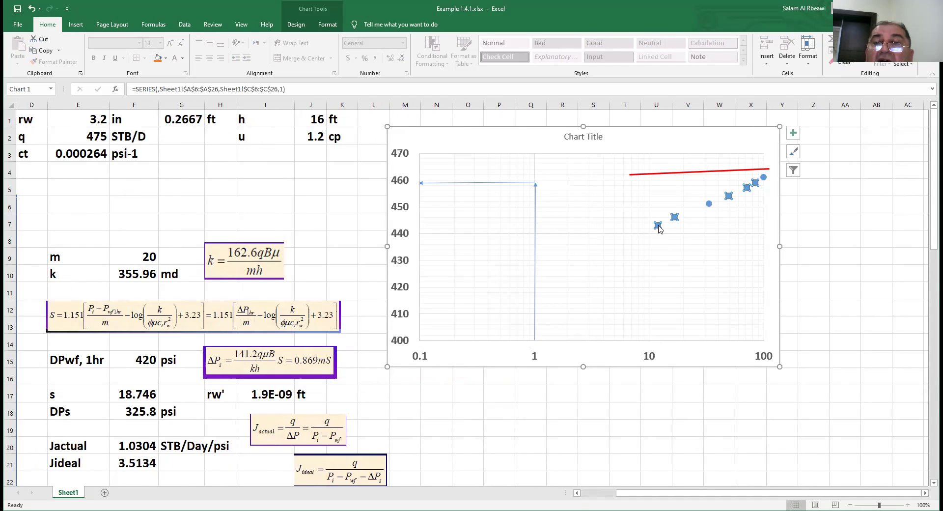
{"action": "right_click", "coordinate": [658, 227]}
{"action": "left_click", "coordinate": [687, 308]}
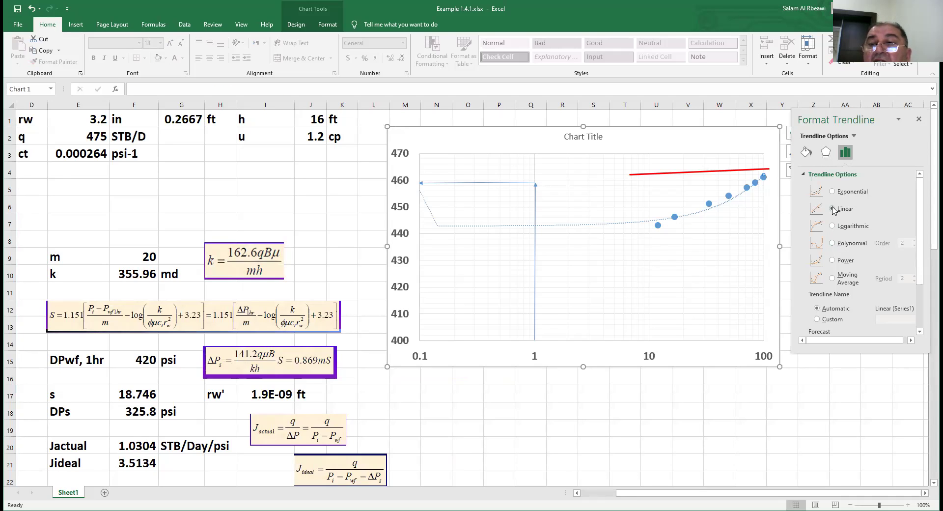
{"action": "left_click", "coordinate": [832, 226]}
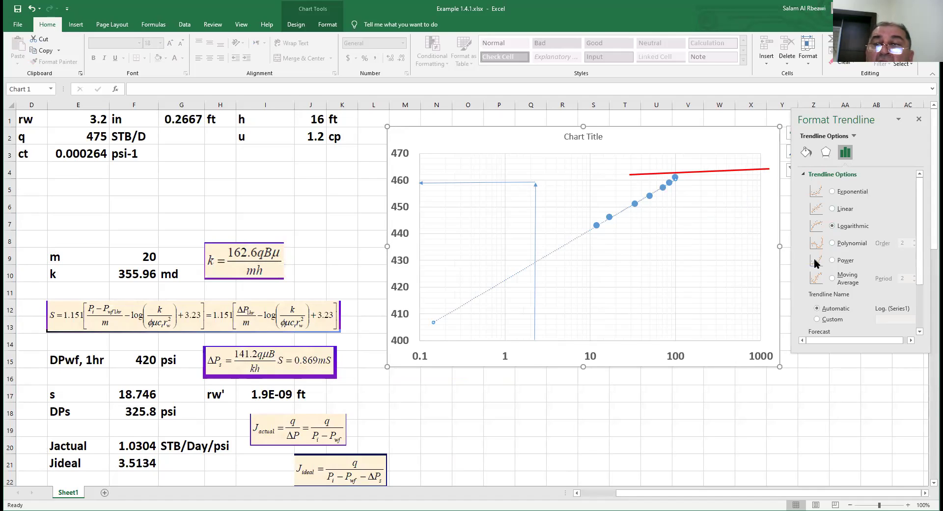
{"action": "scroll", "coordinate": [914, 310], "scroll_direction": "down", "scroll_amount": 3}
{"action": "left_click", "coordinate": [811, 314]}
{"action": "left_click", "coordinate": [811, 327]}
Step: Move the trendline equation label below the data points and format it in bold at font size 20
{"action": "left_click", "coordinate": [644, 180]}
{"action": "left_click_drag", "start_coordinate": [632, 300], "coordinate": [631, 297]}
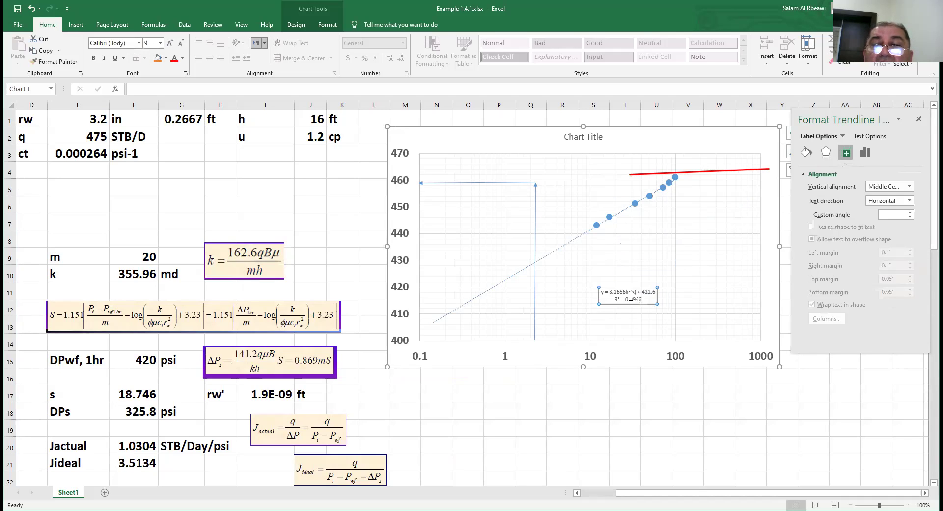
{"action": "left_click", "coordinate": [170, 43]}
{"action": "left_click", "coordinate": [170, 43]}
{"action": "left_click", "coordinate": [171, 43]}
{"action": "left_click", "coordinate": [170, 43]}
{"action": "left_click", "coordinate": [170, 43]}
{"action": "left_click", "coordinate": [171, 43]}
{"action": "left_click", "coordinate": [171, 43]}
{"action": "left_click", "coordinate": [94, 57]}
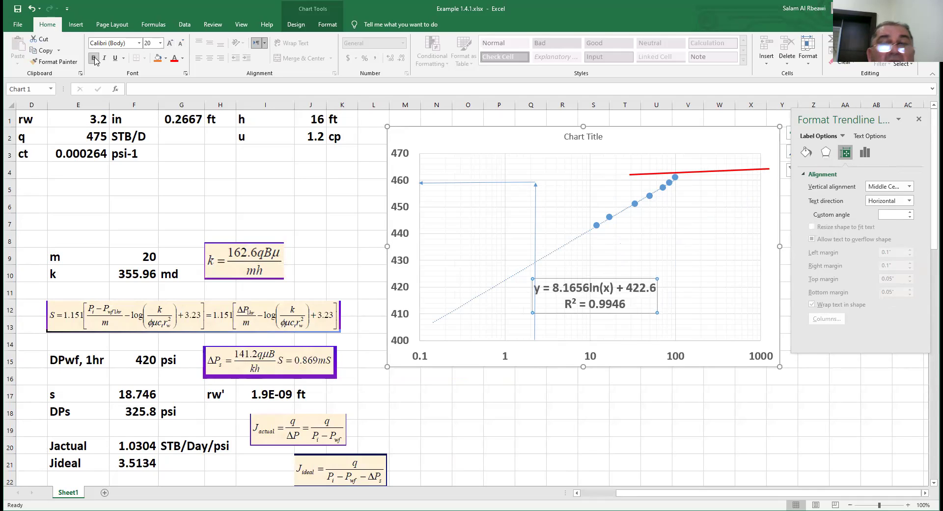
Step: Realign the red straight line on the chart along the logarithmic trendline, extending it back to just before 1 hour
{"action": "left_click", "coordinate": [532, 293]}
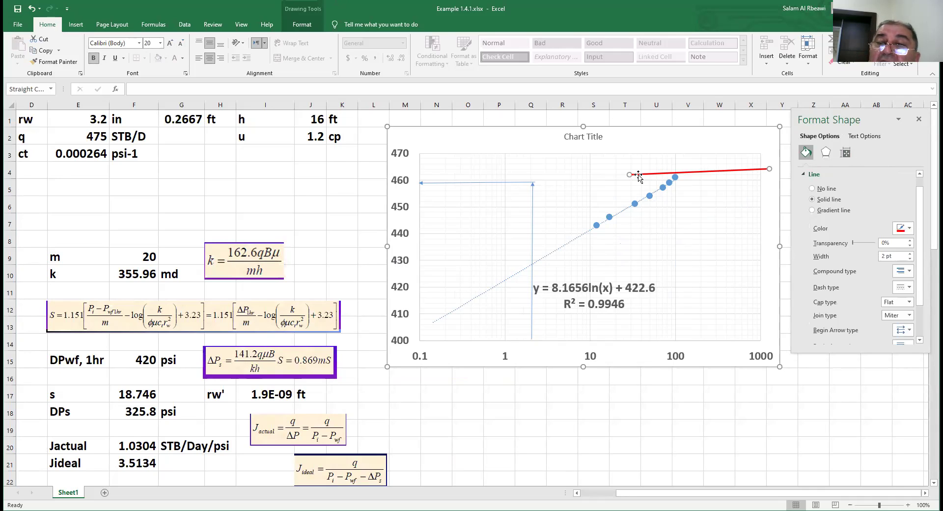
{"action": "left_click_drag", "start_coordinate": [638, 179], "coordinate": [492, 288]}
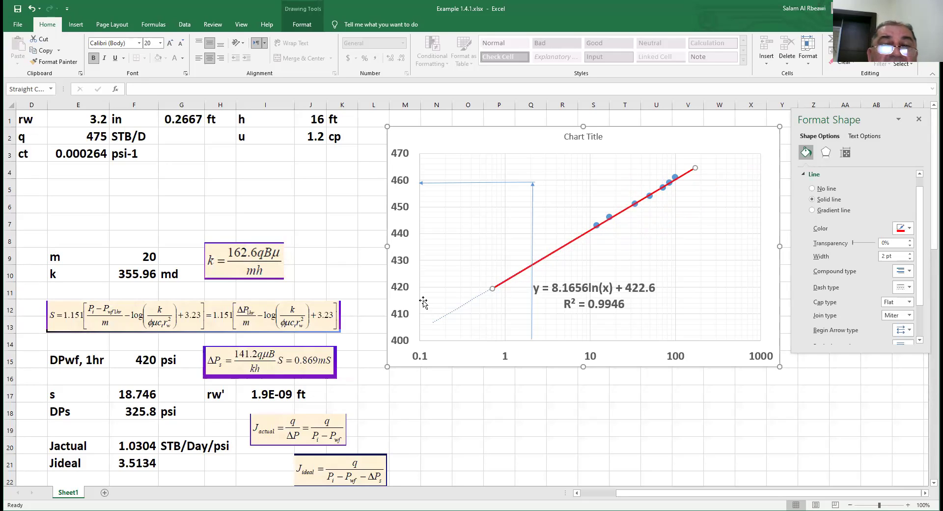